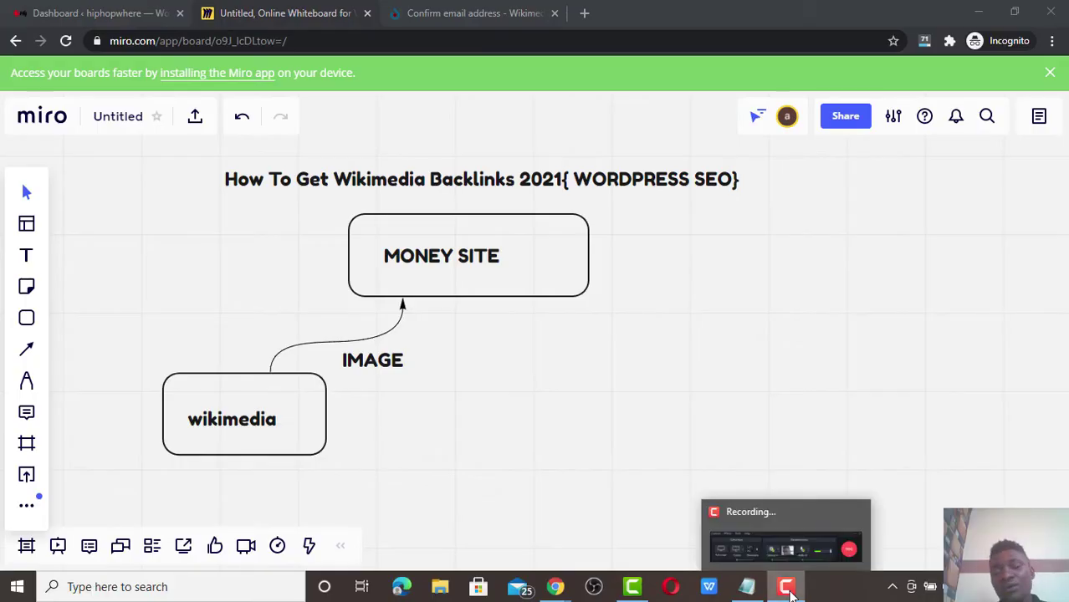
# Search the WordPress media library for hiphopwhere and open the attachment details of the red Hiphop Where headphone image.
pyautogui.click(824, 342)
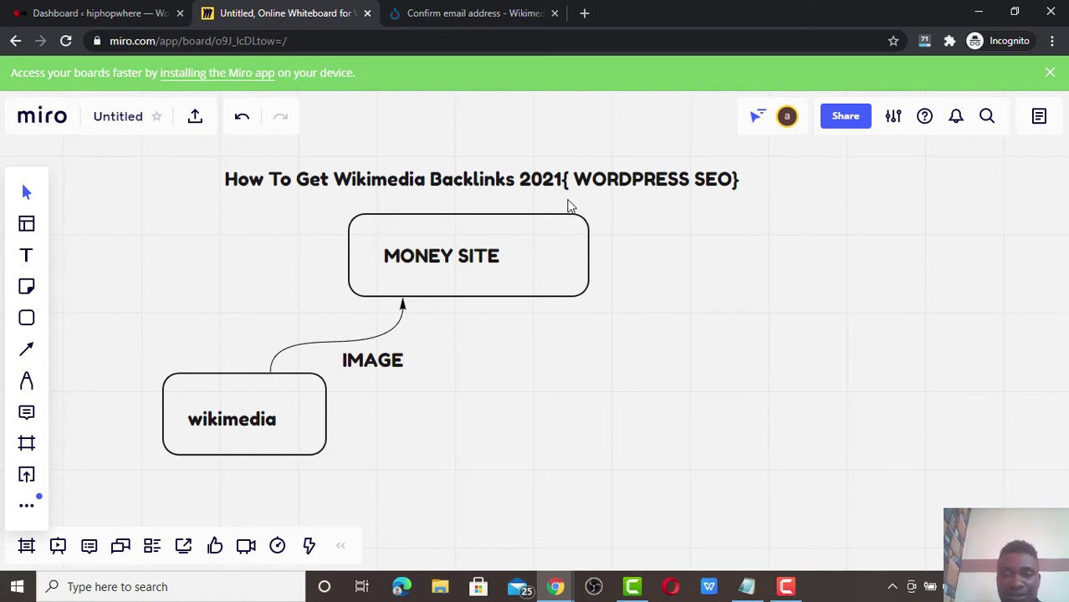
pyautogui.click(61, 11)
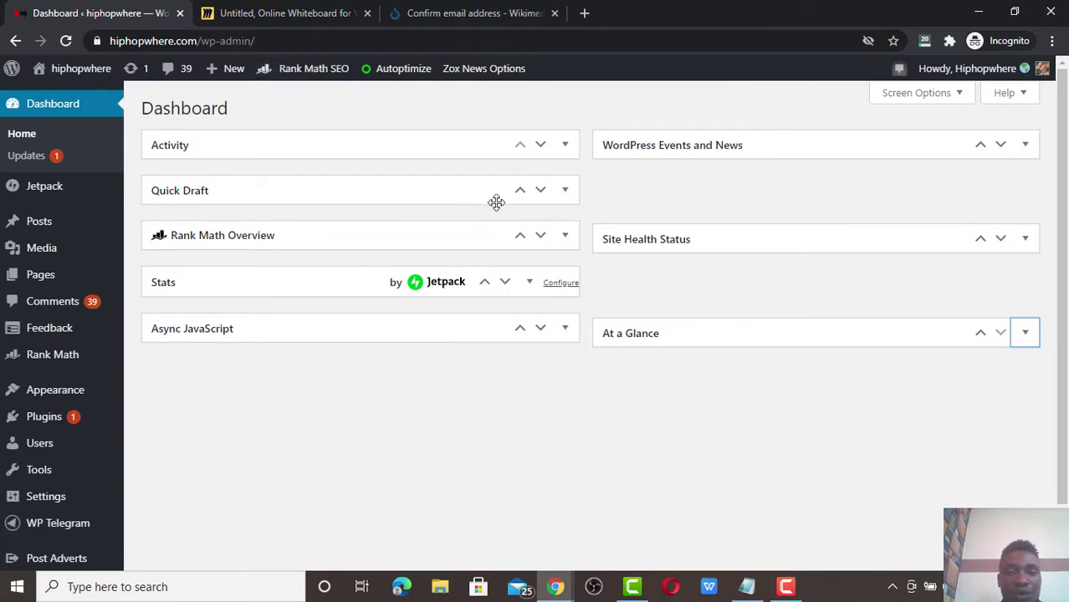
pyautogui.click(67, 252)
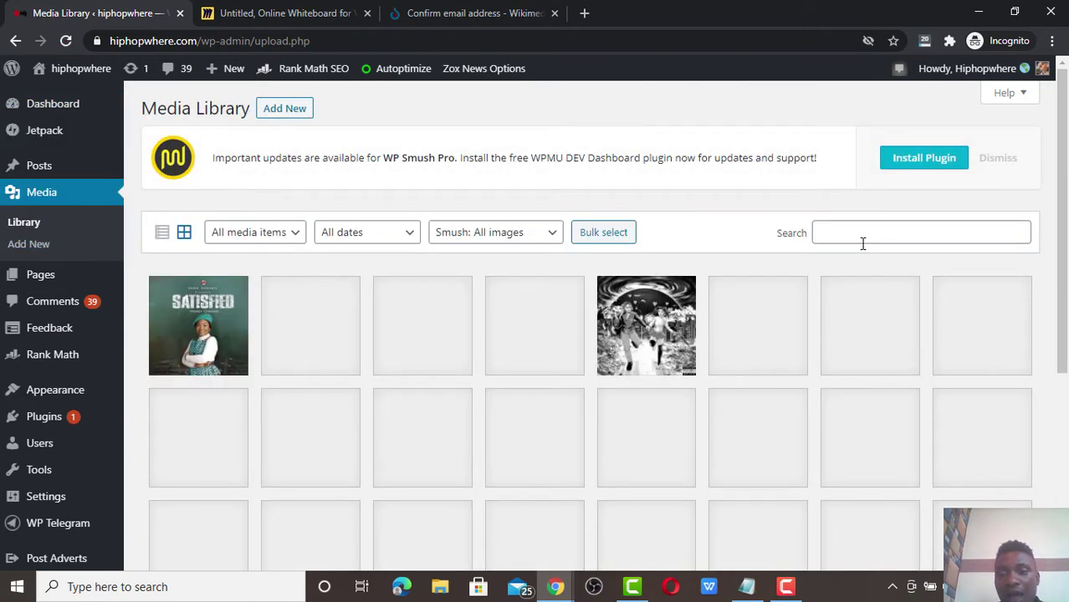
pyautogui.click(863, 243)
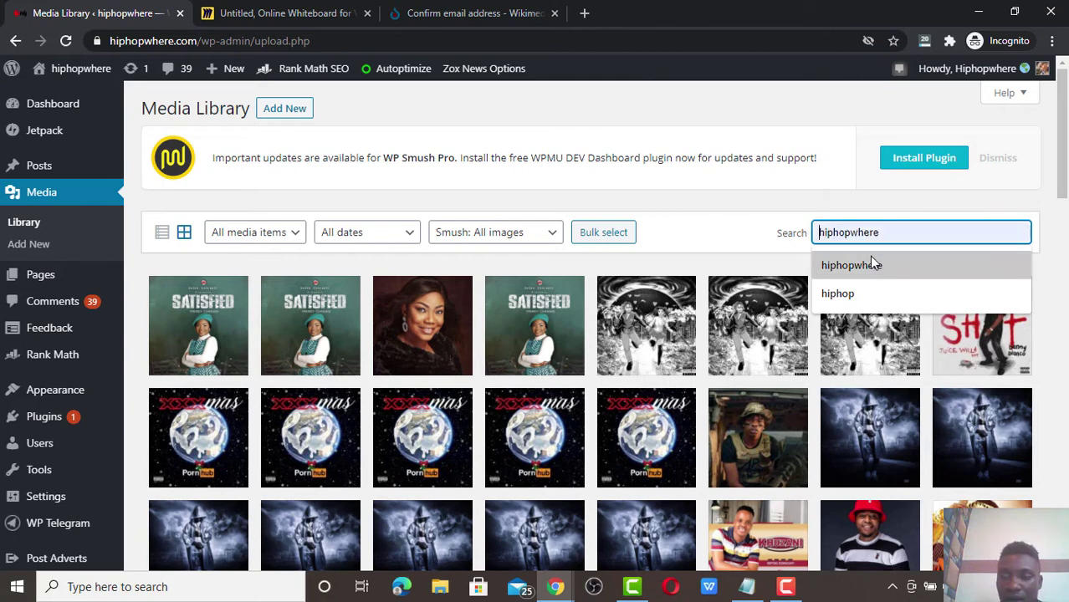
pyautogui.click(870, 256)
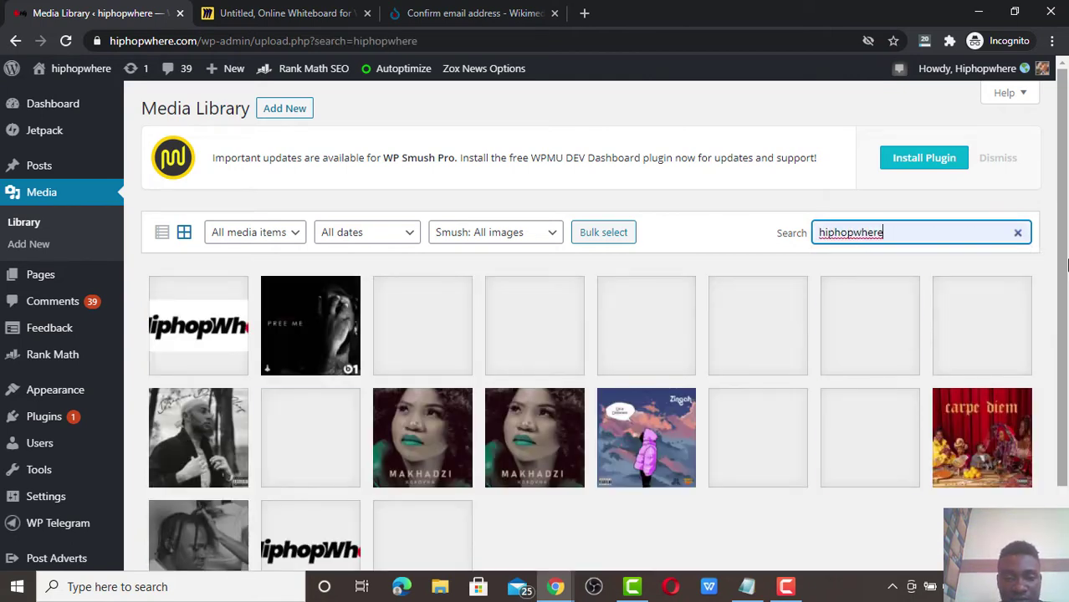
pyautogui.moveTo(1064, 266); pyautogui.dragTo(1062, 362)
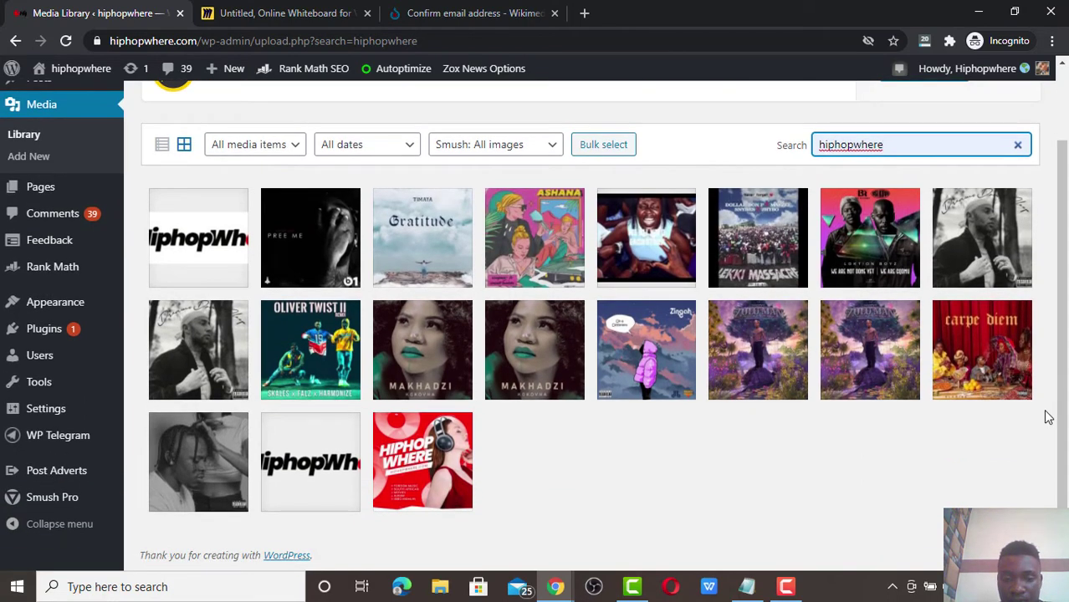
pyautogui.click(457, 470)
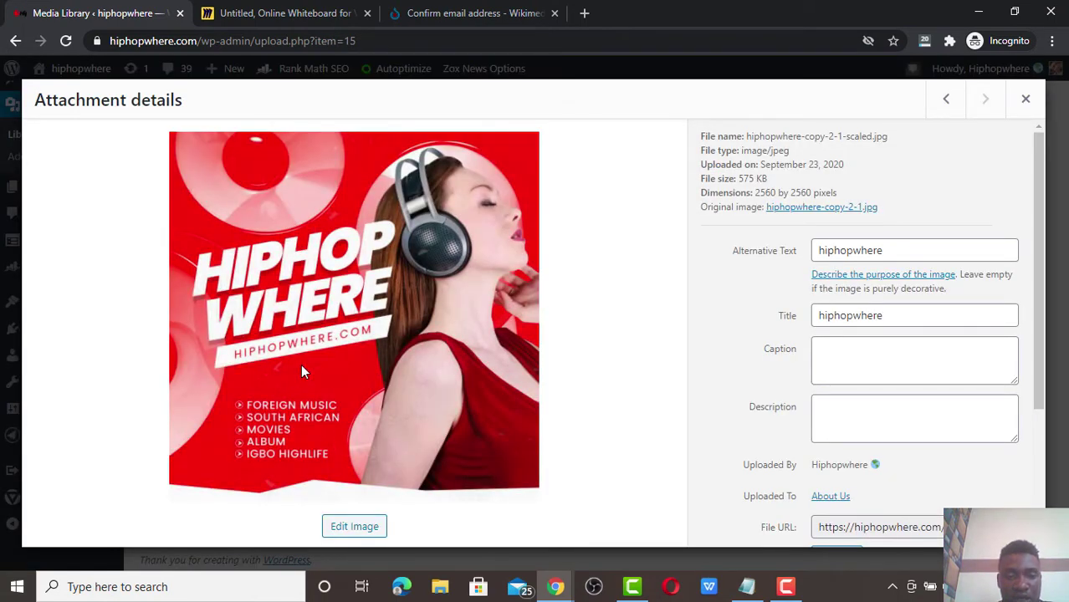
# Save the image to Downloads as "hiphopwhere-copy-2-1-1024x1024 F" in JPEG format and copy its file URL.
pyautogui.rightClick(307, 302)
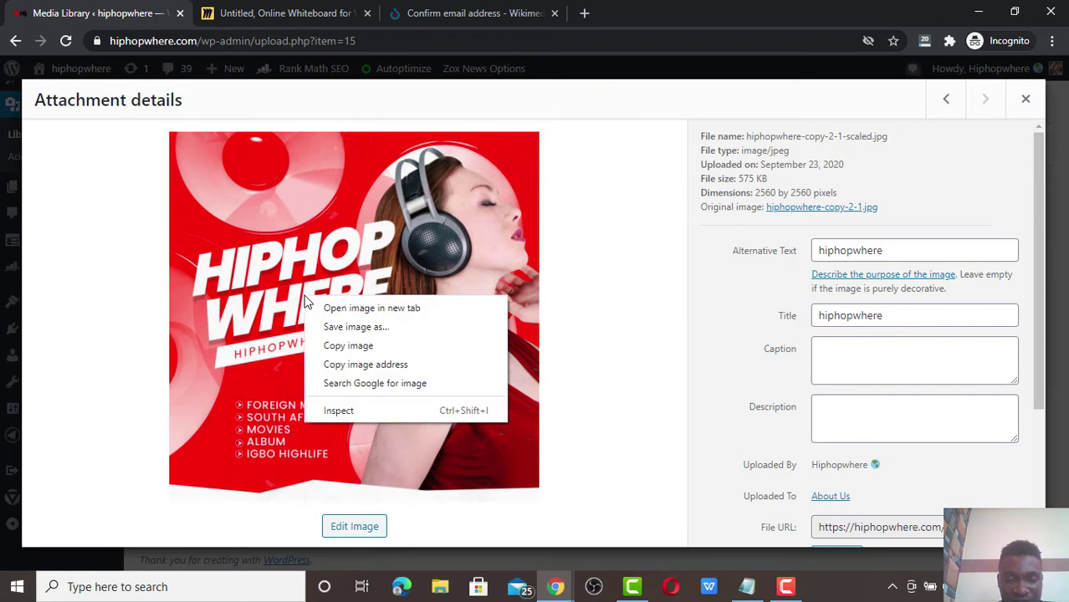
pyautogui.click(356, 327)
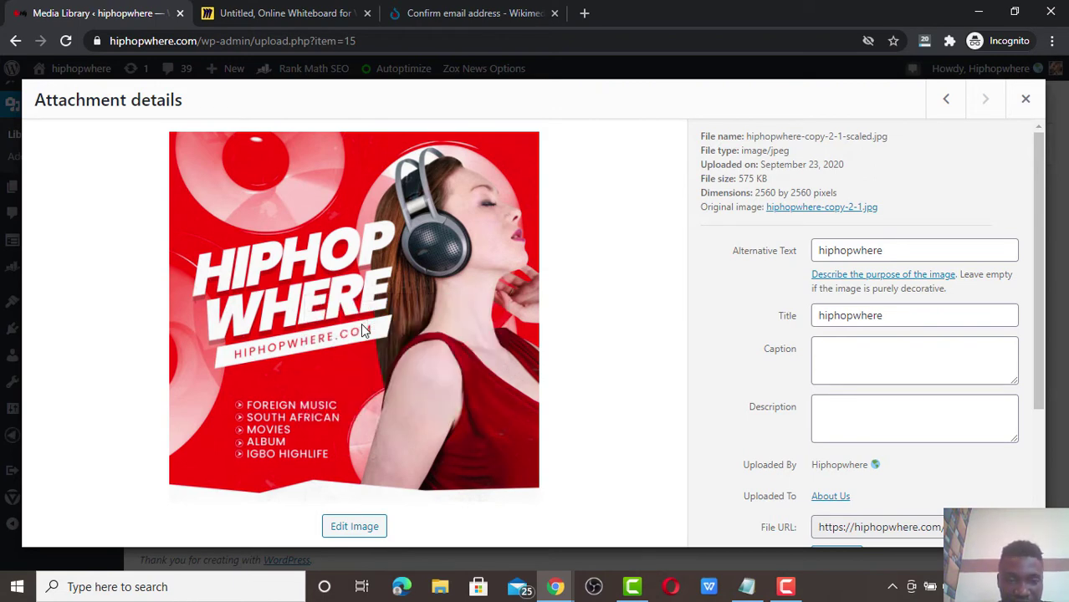
pyautogui.click(305, 297)
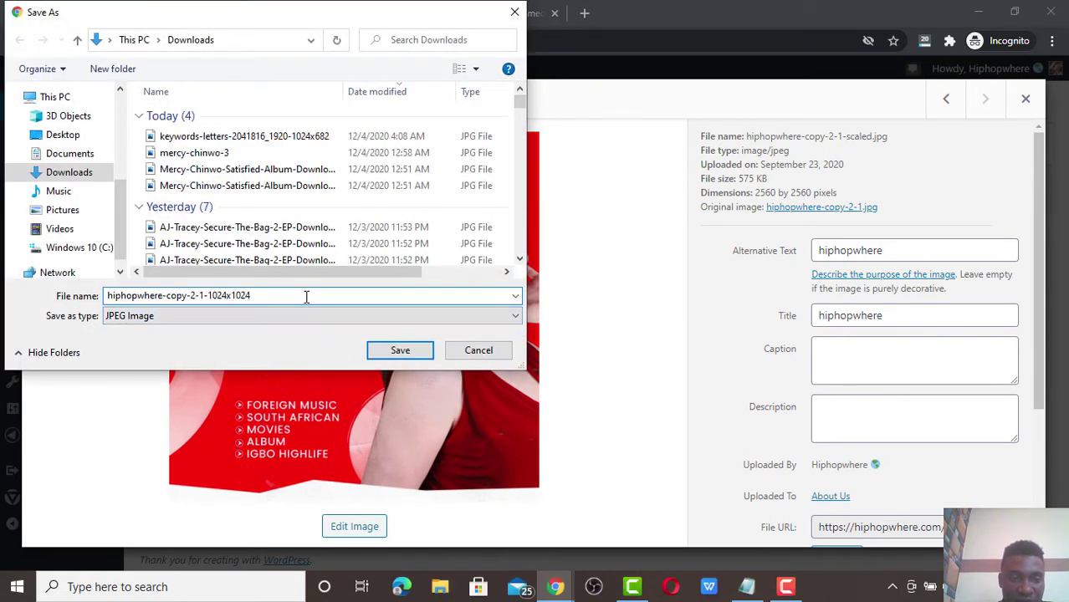
pyautogui.write('2')
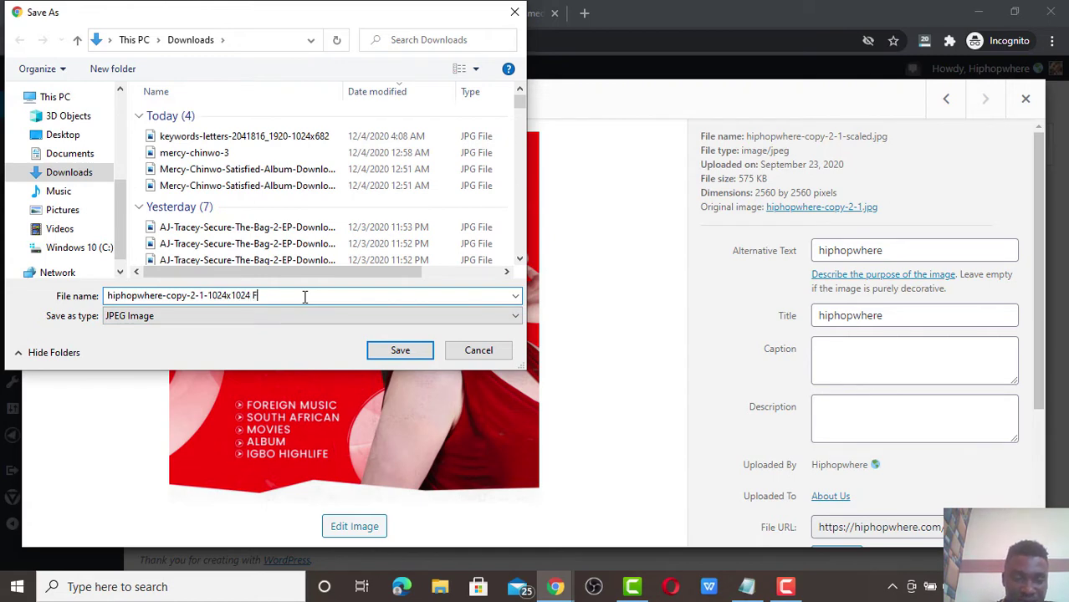
pyautogui.press('Return')
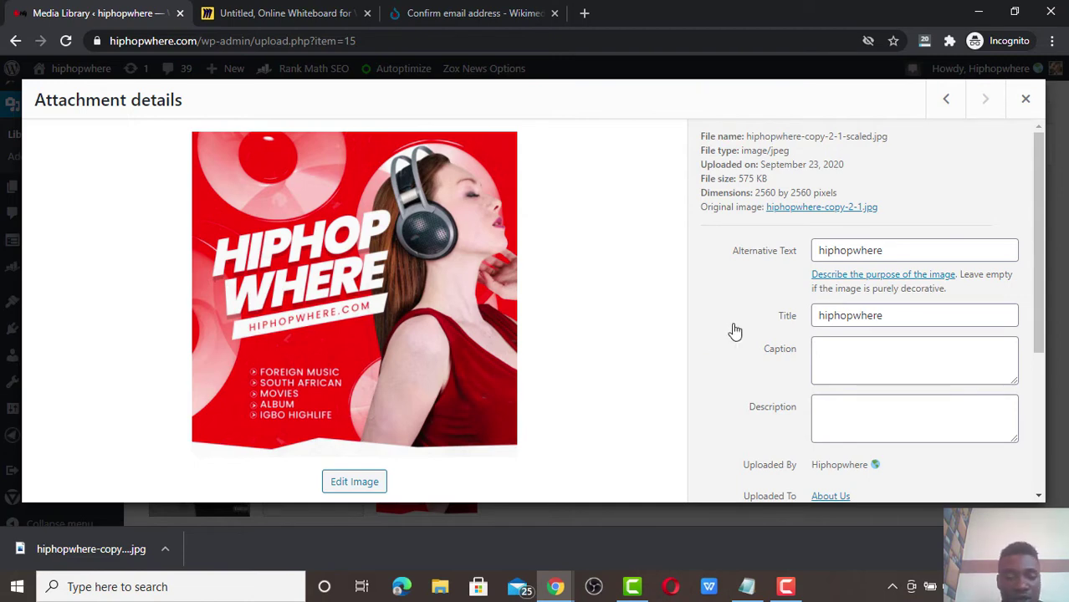
pyautogui.moveTo(1038, 312); pyautogui.dragTo(1050, 477)
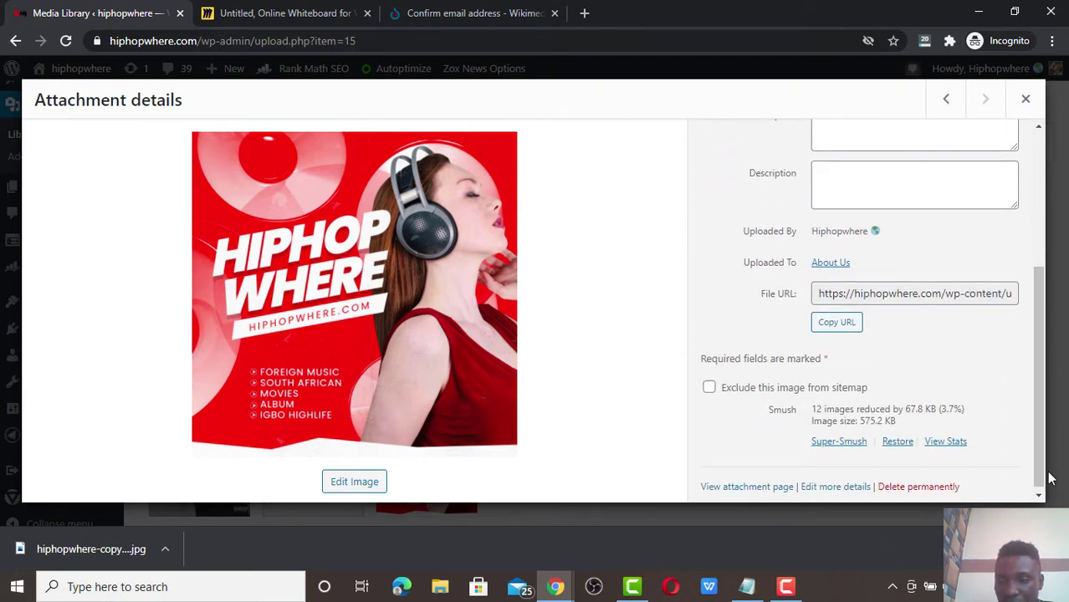
pyautogui.click(849, 325)
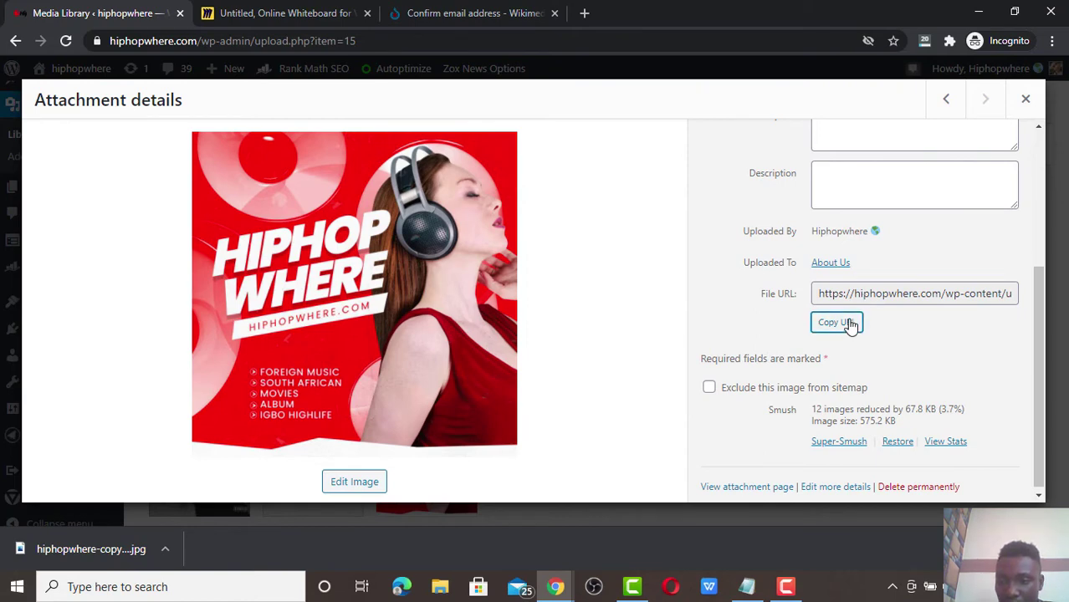
# Search Google for WIKIMEDIA COMMONS in a new browser tab and open the Wikimedia Commons main page.
pyautogui.click(584, 13)
pyautogui.click(512, 11)
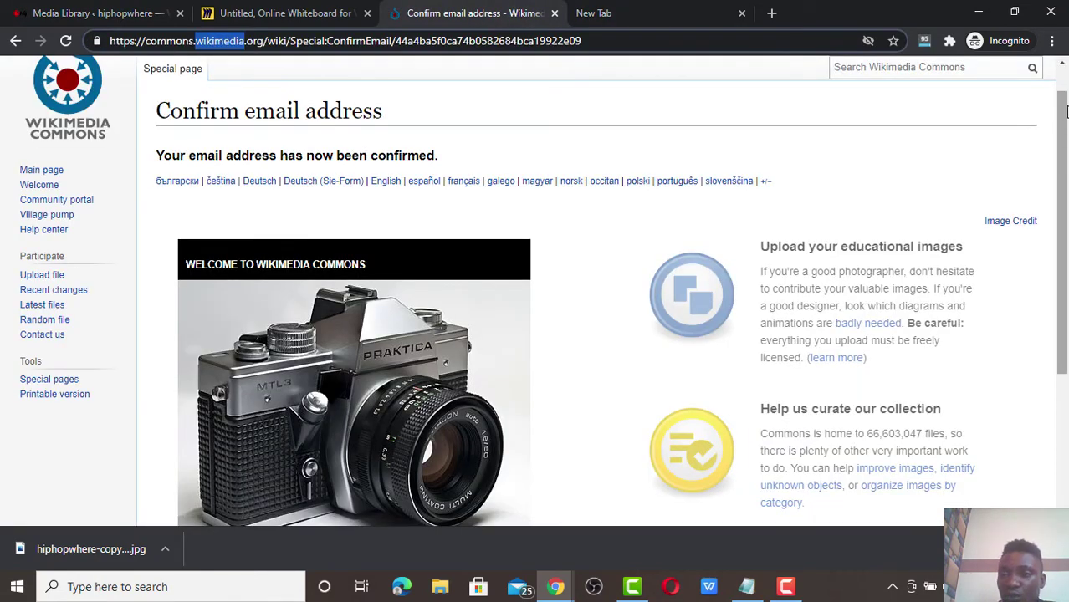
pyautogui.scroll(1, 1065, 111)
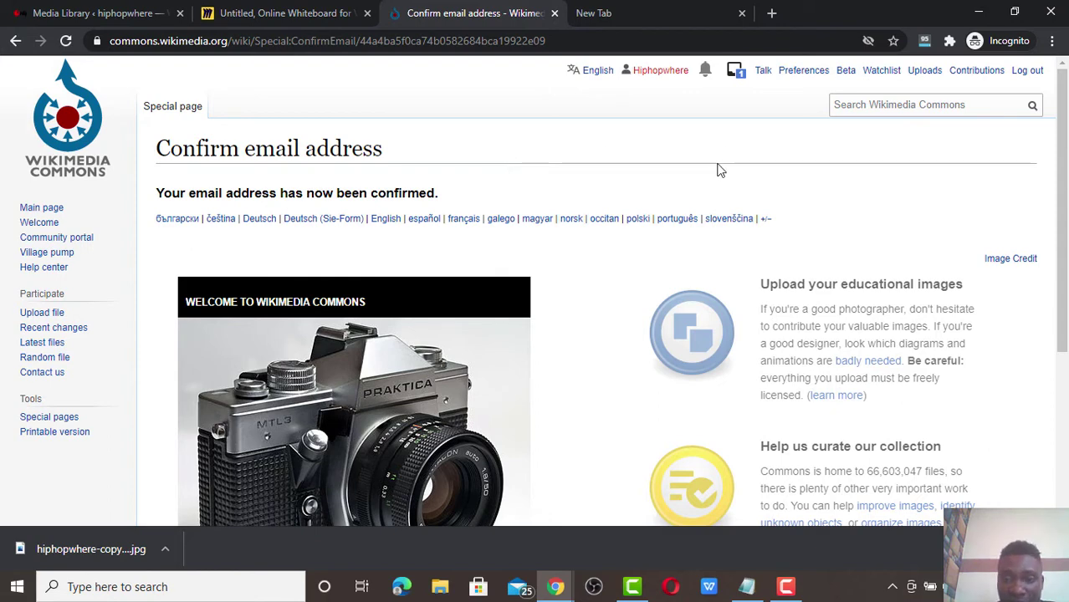
pyautogui.click(651, 10)
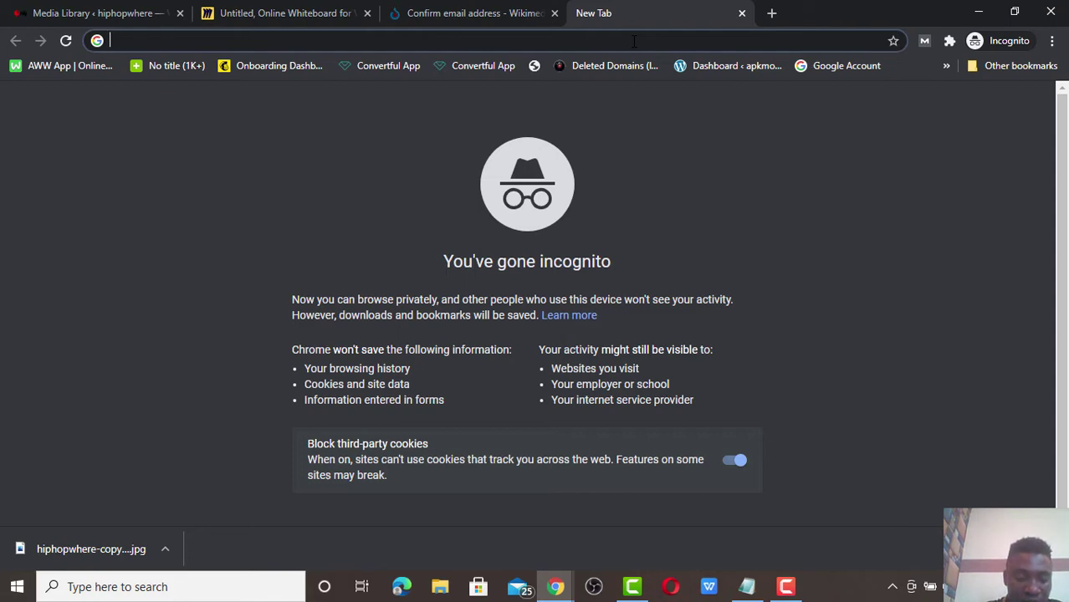
pyautogui.write('WIKI')
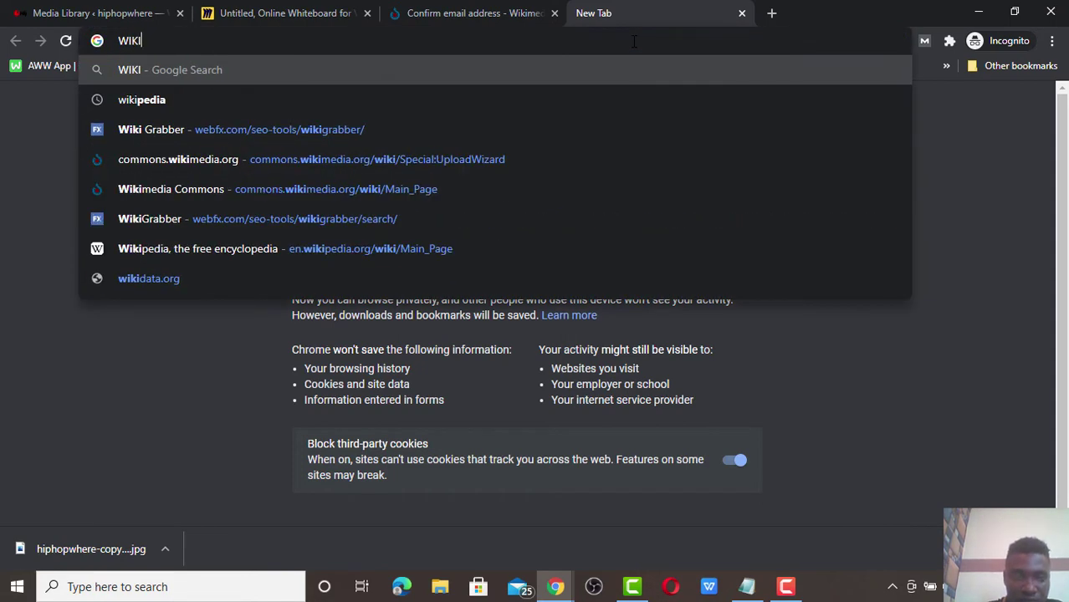
pyautogui.write('MEDIA C')
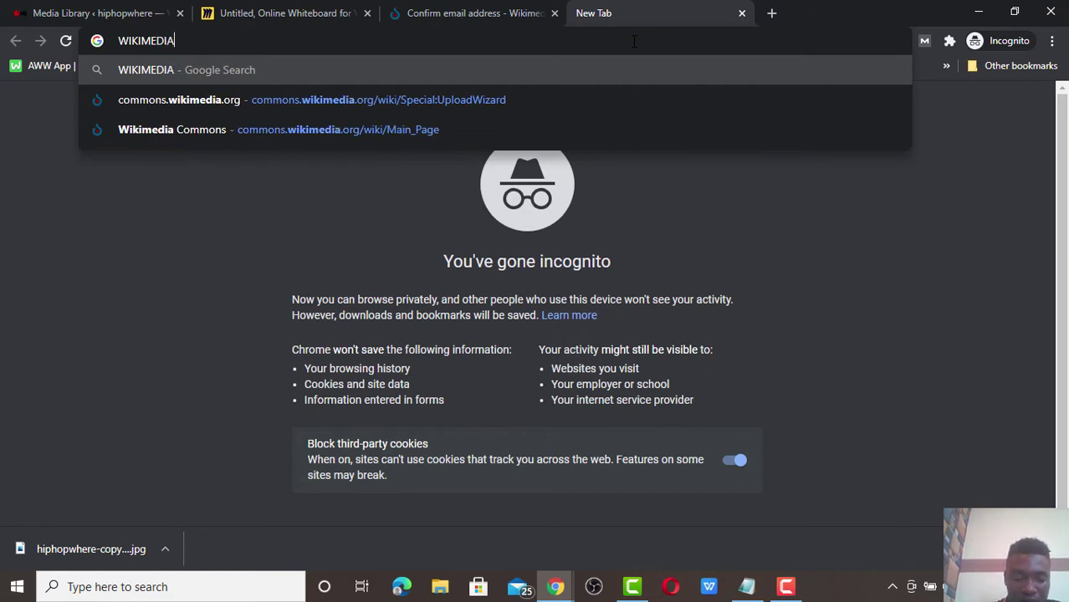
pyautogui.write('OMMONS')
pyautogui.press('Return')
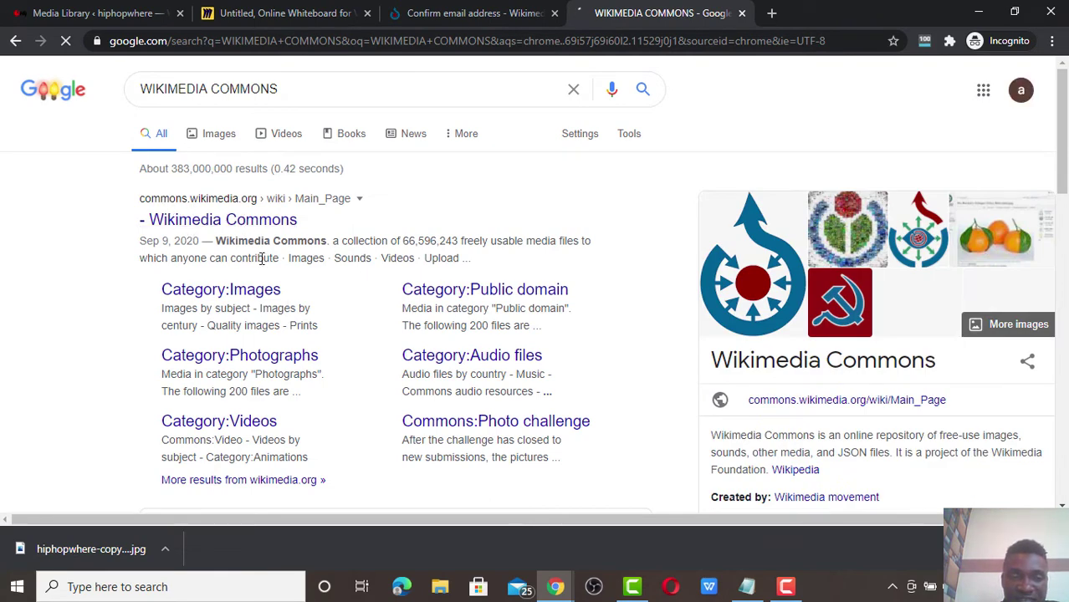
pyautogui.click(232, 226)
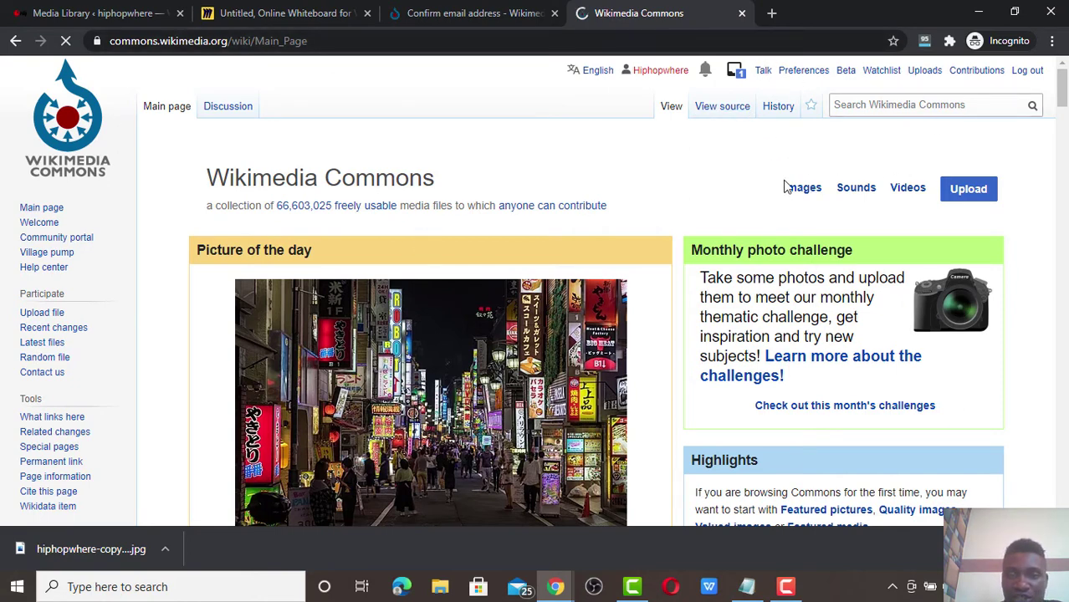
# Review the account's list of earlier uploads on Wikimedia Commons, including the file descriptions.
pyautogui.click(925, 72)
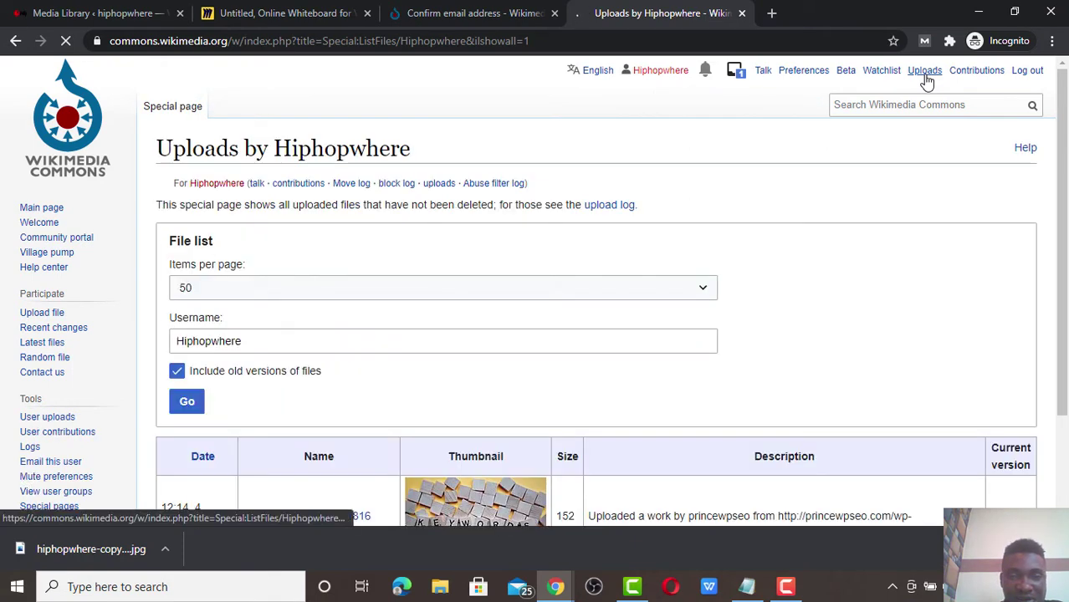
pyautogui.scroll(-2, 1066, 234)
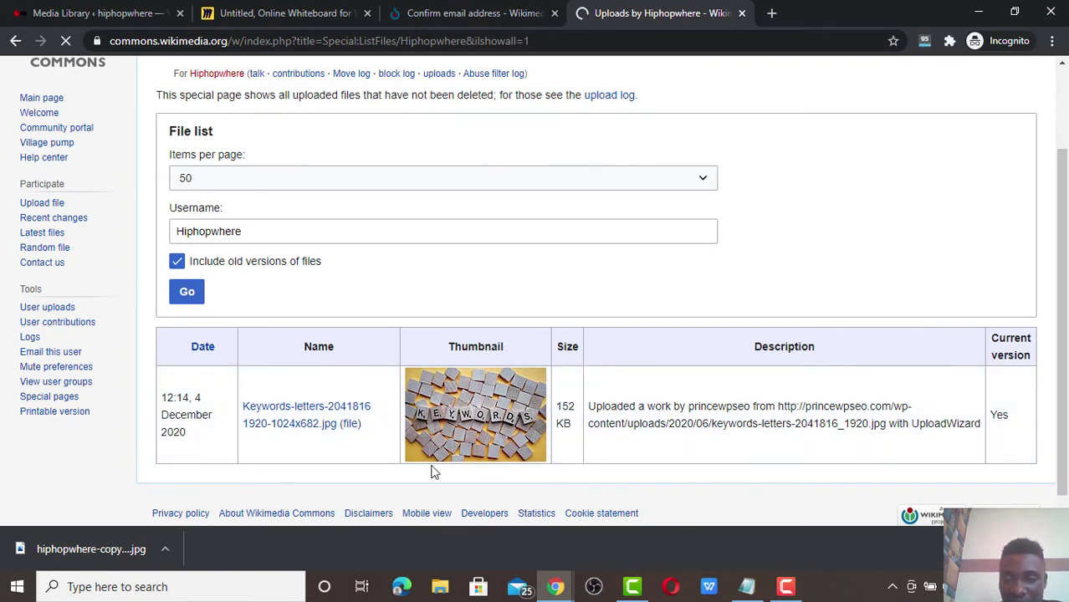
pyautogui.moveTo(1066, 307); pyautogui.dragTo(1066, 223)
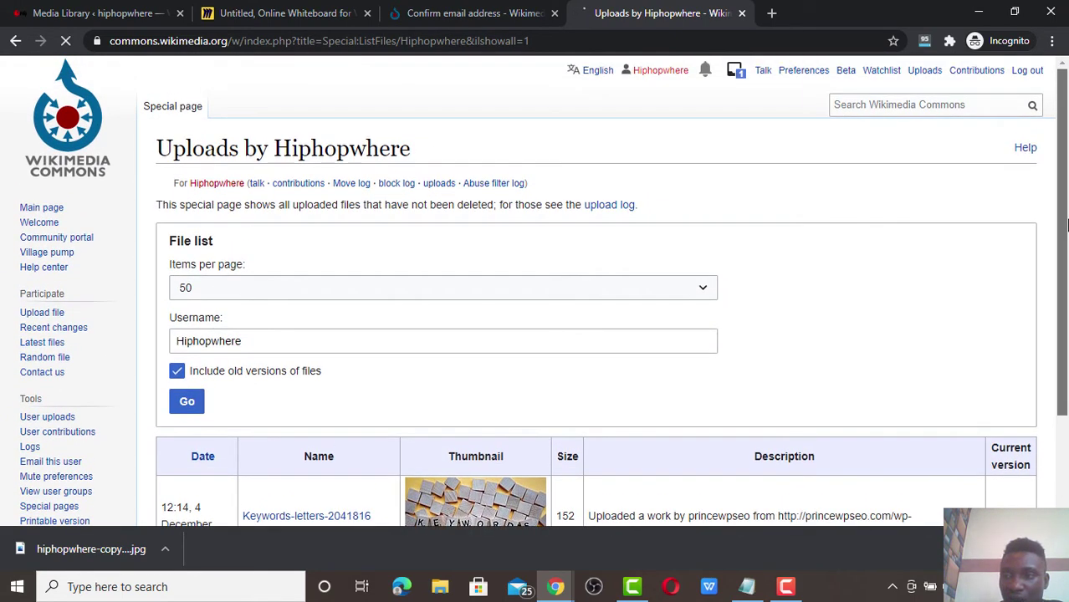
# Open the Upload Wizard, read through the Learn guidelines and proceed to the Upload stage.
pyautogui.click(44, 319)
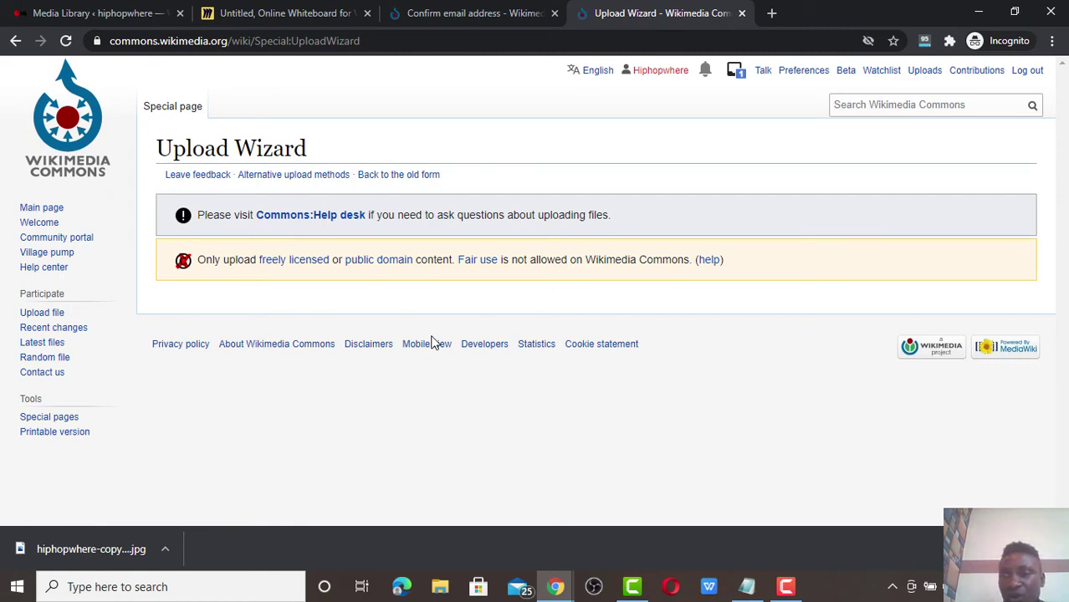
pyautogui.scroll(-2, 433, 343)
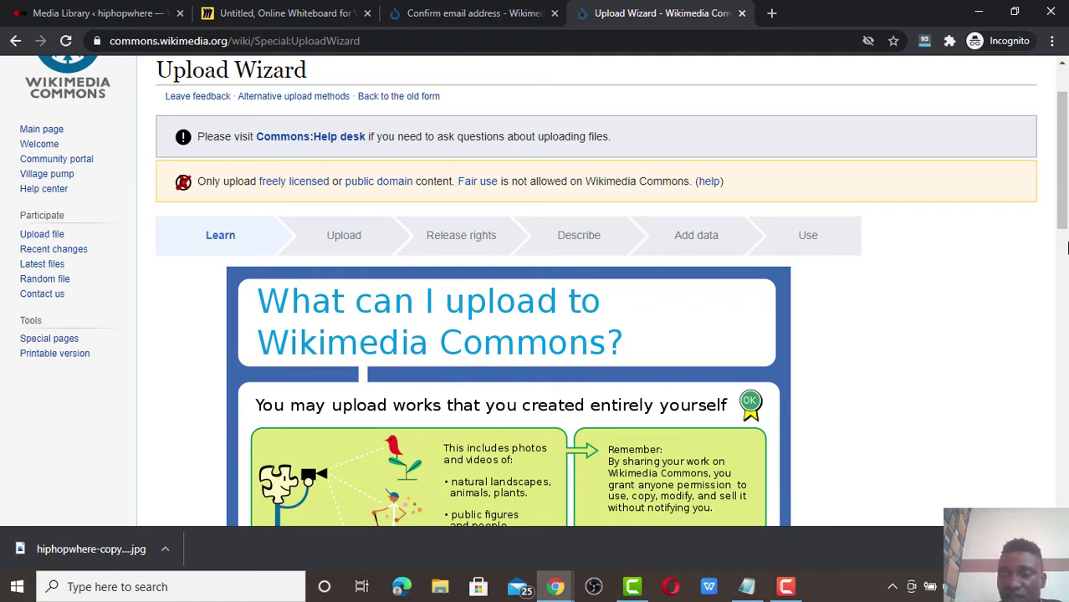
pyautogui.click(1067, 248)
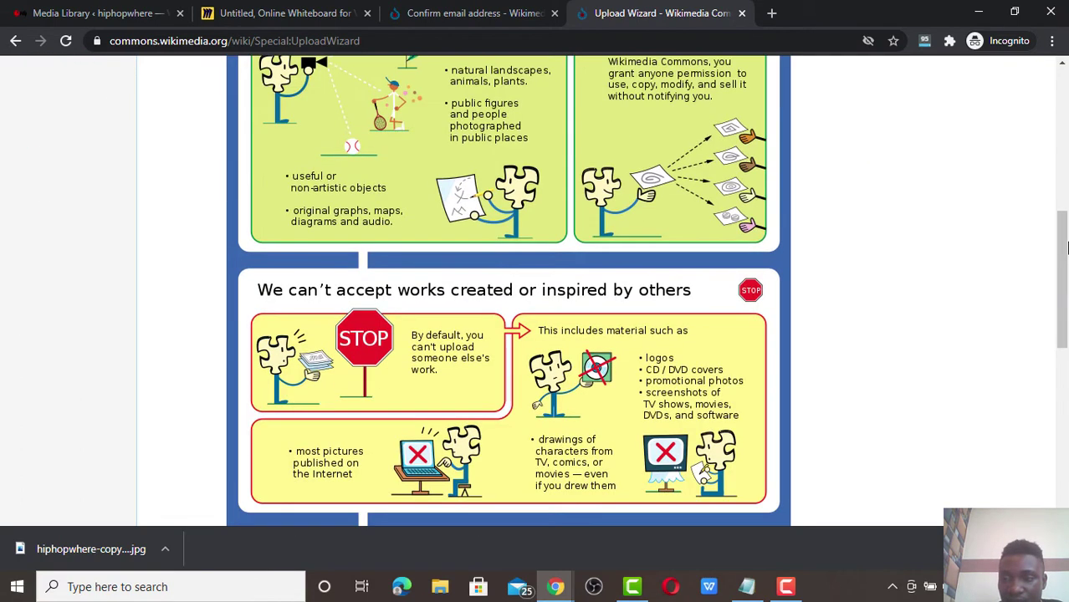
pyautogui.moveTo(1067, 248); pyautogui.dragTo(1063, 360)
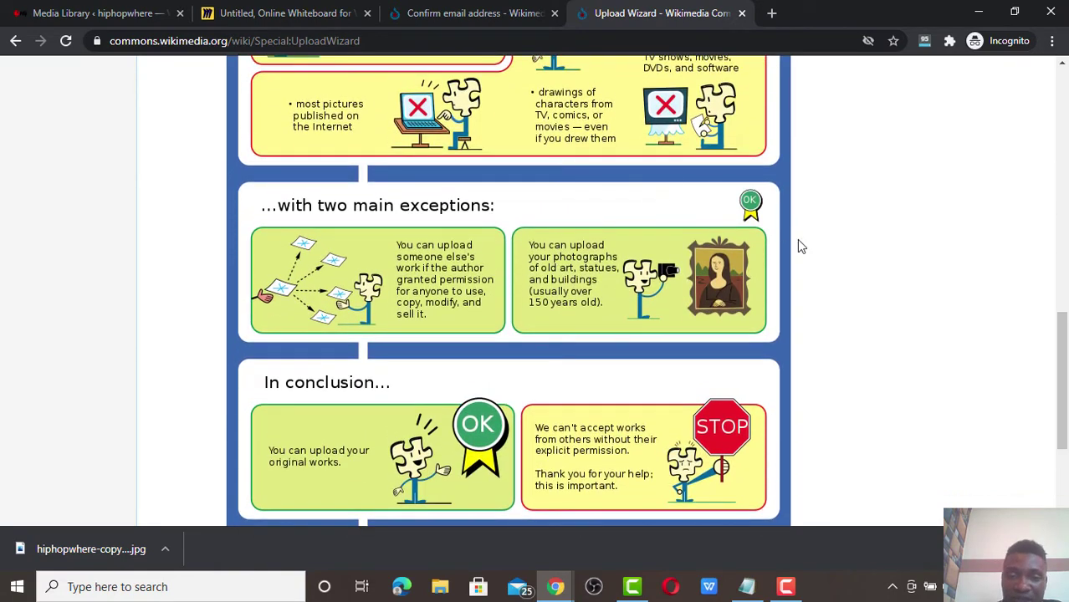
pyautogui.click(1068, 253)
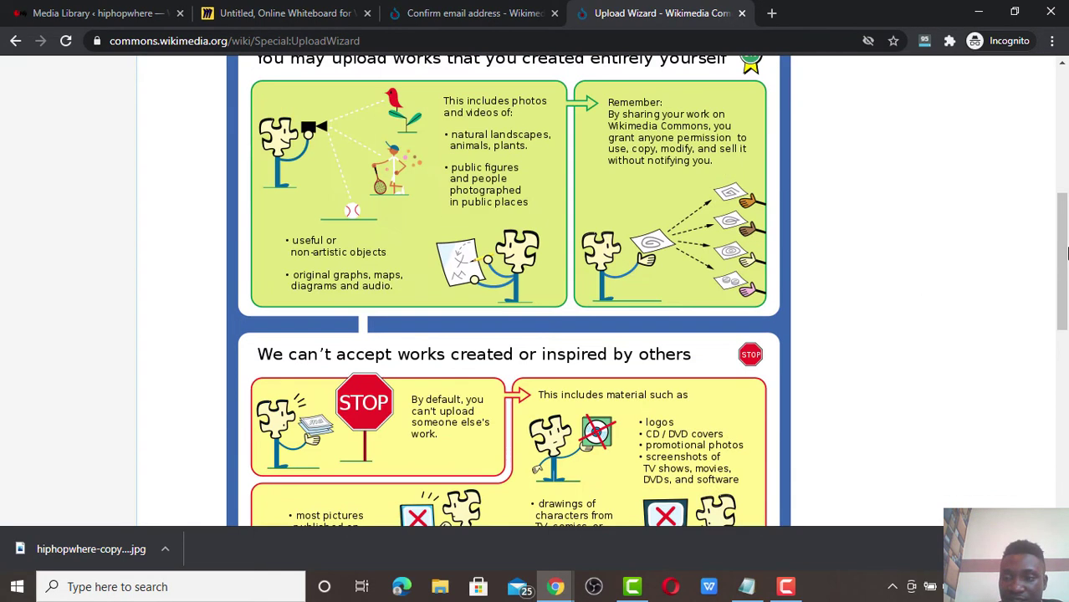
pyautogui.moveTo(1067, 213); pyautogui.dragTo(1067, 404)
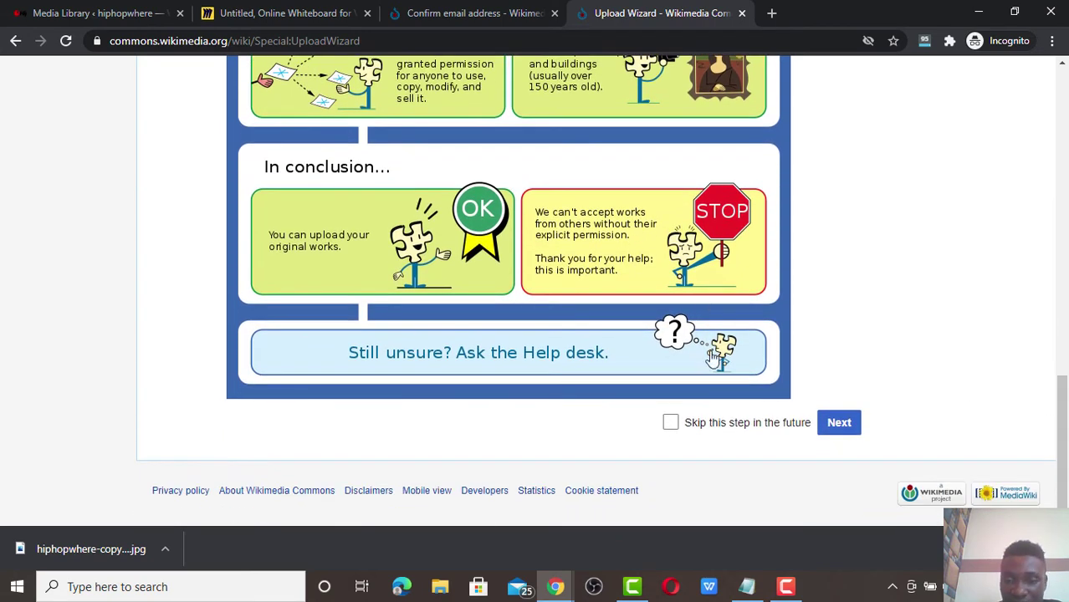
pyautogui.click(839, 423)
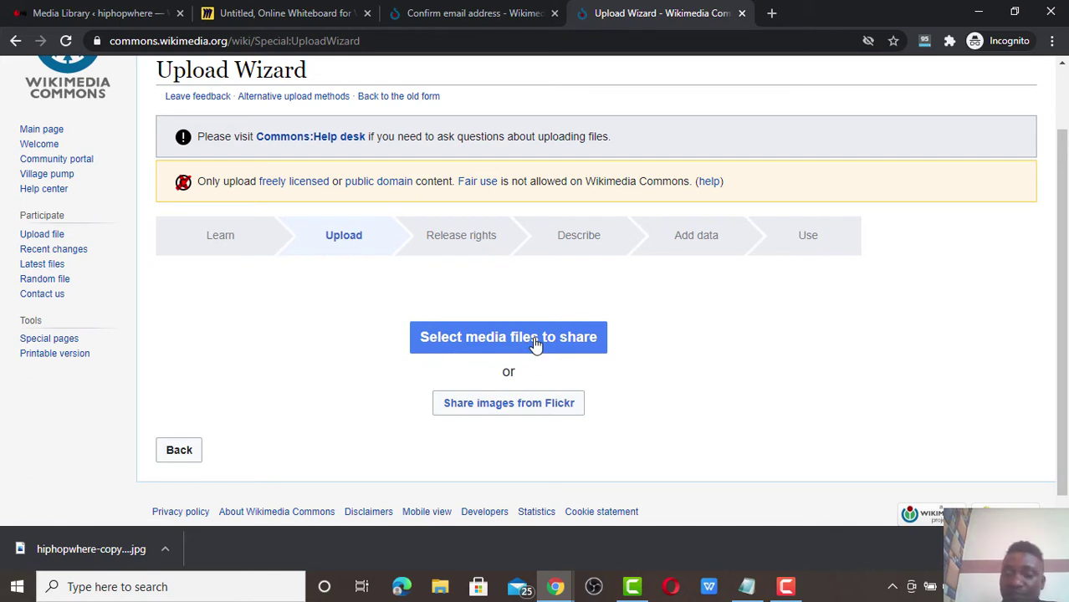
# Upload the file "hiphopwhere-copy-2-1-1024x1024 F" from the Downloads folder to the Upload Wizard.
pyautogui.click(483, 341)
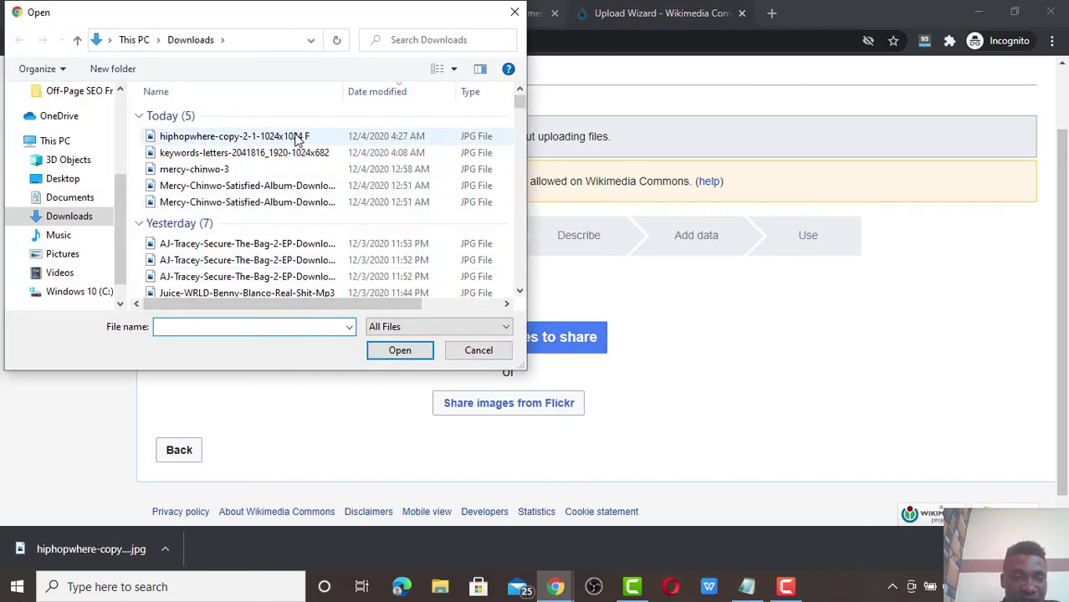
pyautogui.click(241, 138)
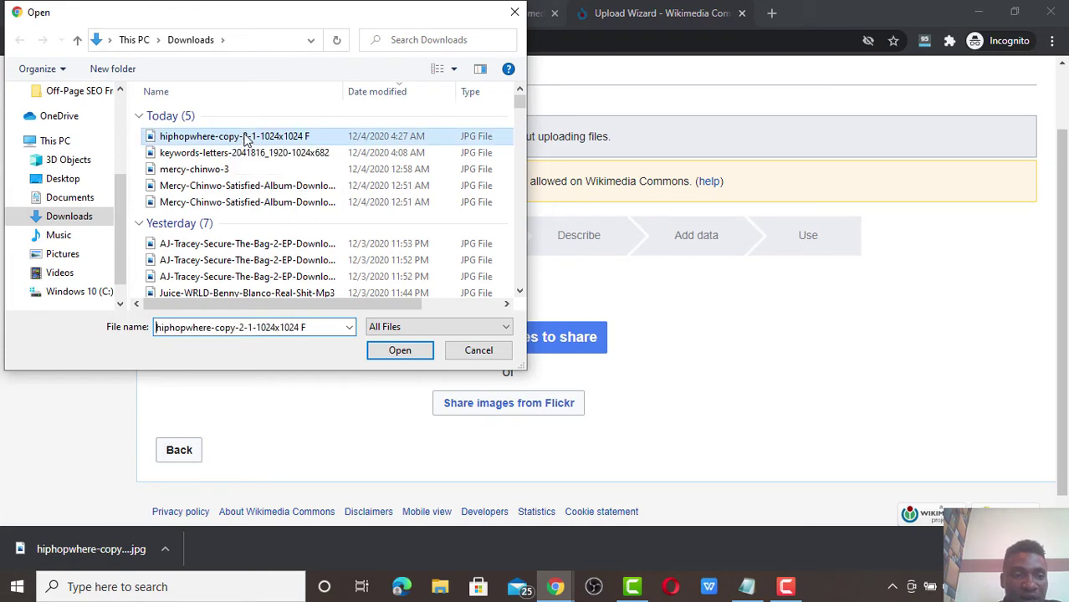
pyautogui.click(399, 351)
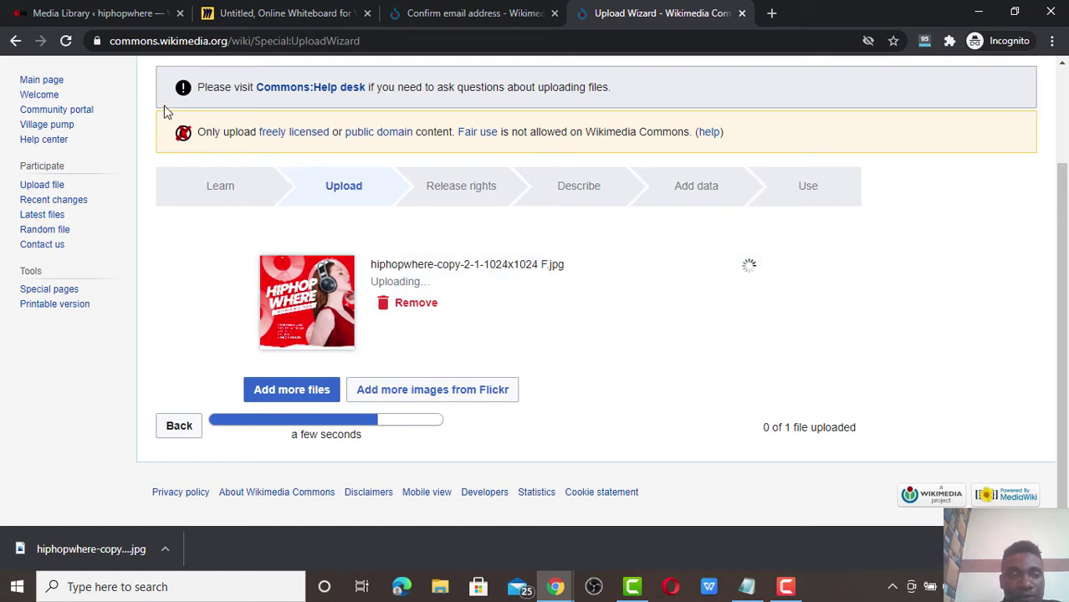
# Switch to the WordPress media library and try to copy the file URL from the hiphopwhere image's attachment details.
pyautogui.click(274, 15)
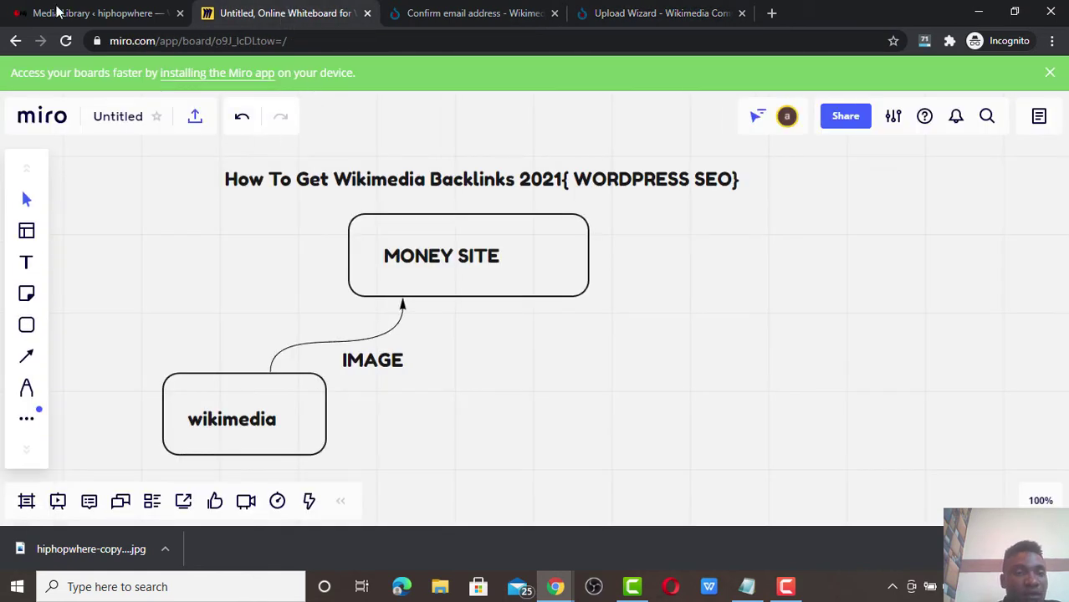
pyautogui.click(46, 12)
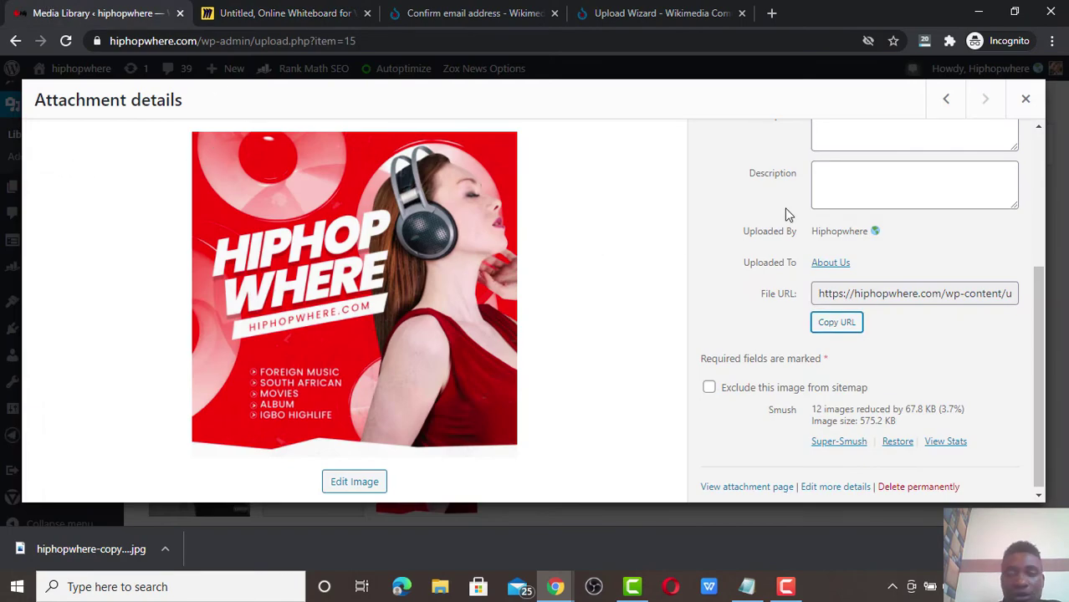
pyautogui.click(1026, 98)
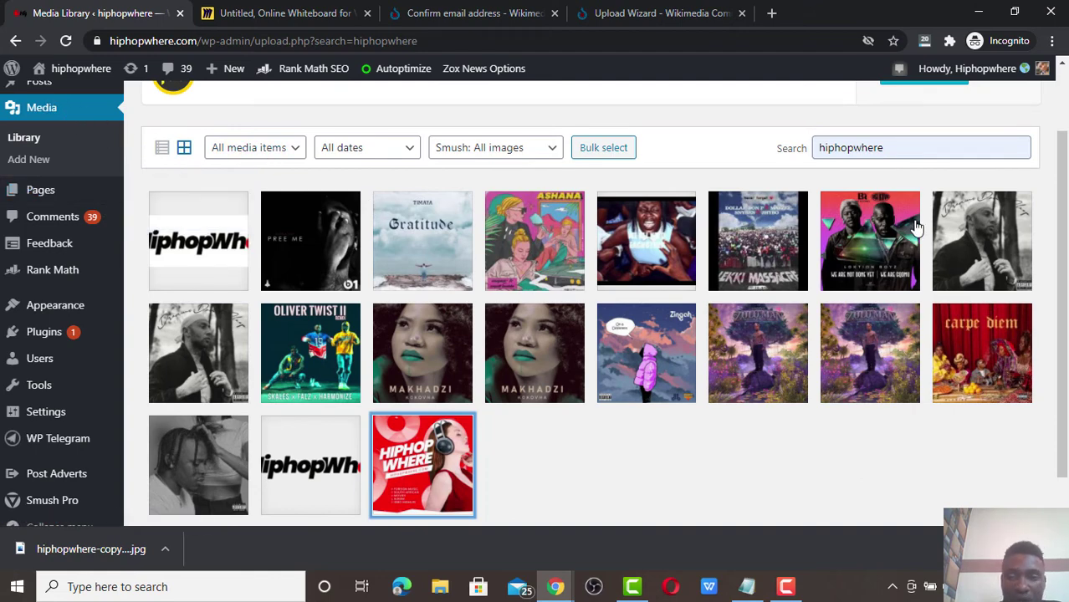
pyautogui.click(422, 489)
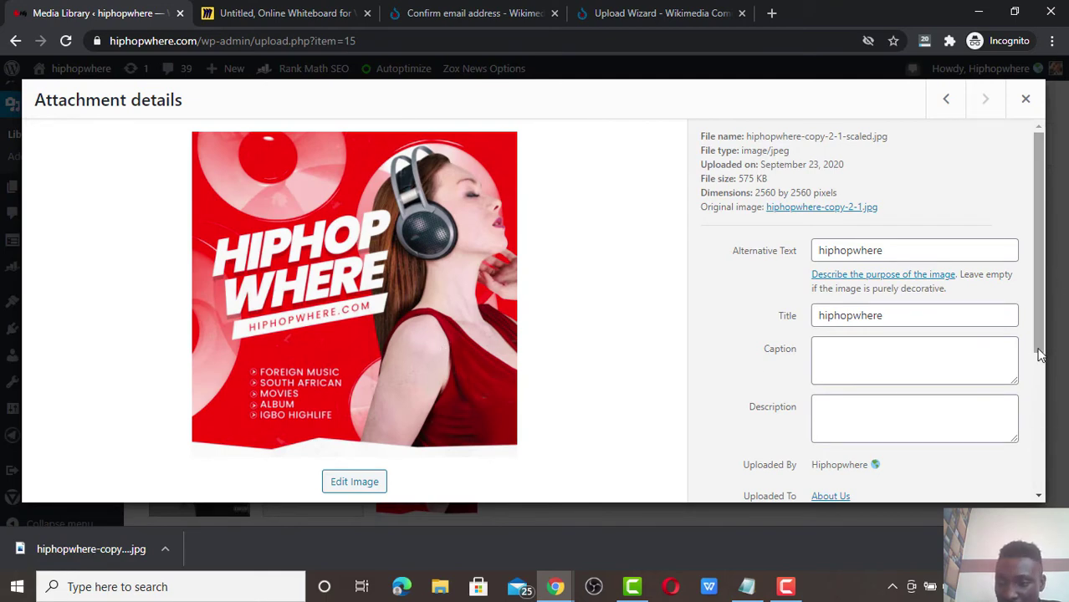
pyautogui.click(1039, 429)
pyautogui.tripleClick(933, 385)
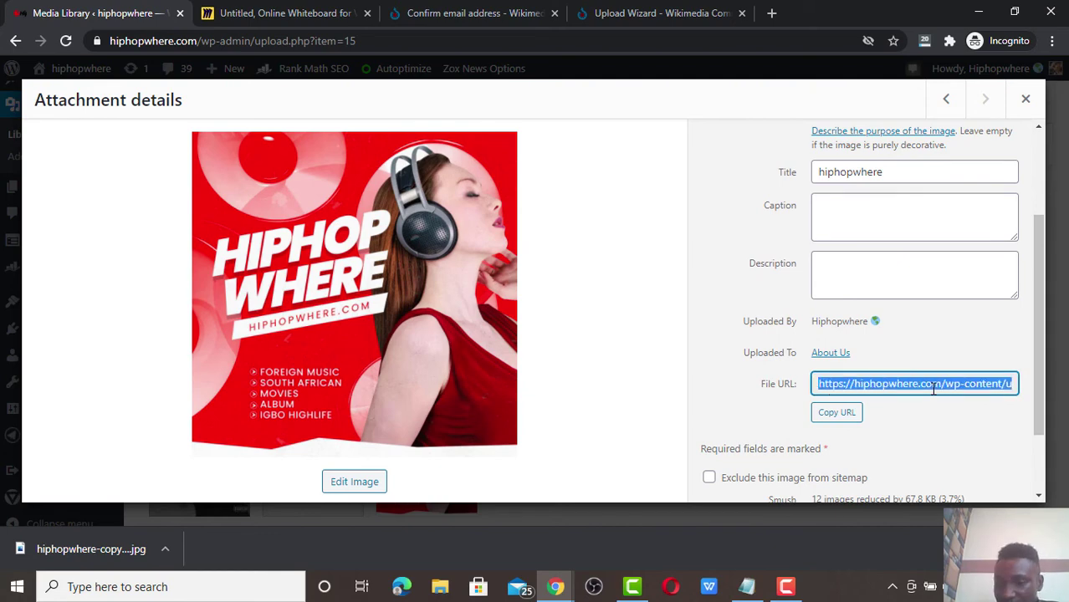
pyautogui.click(878, 384)
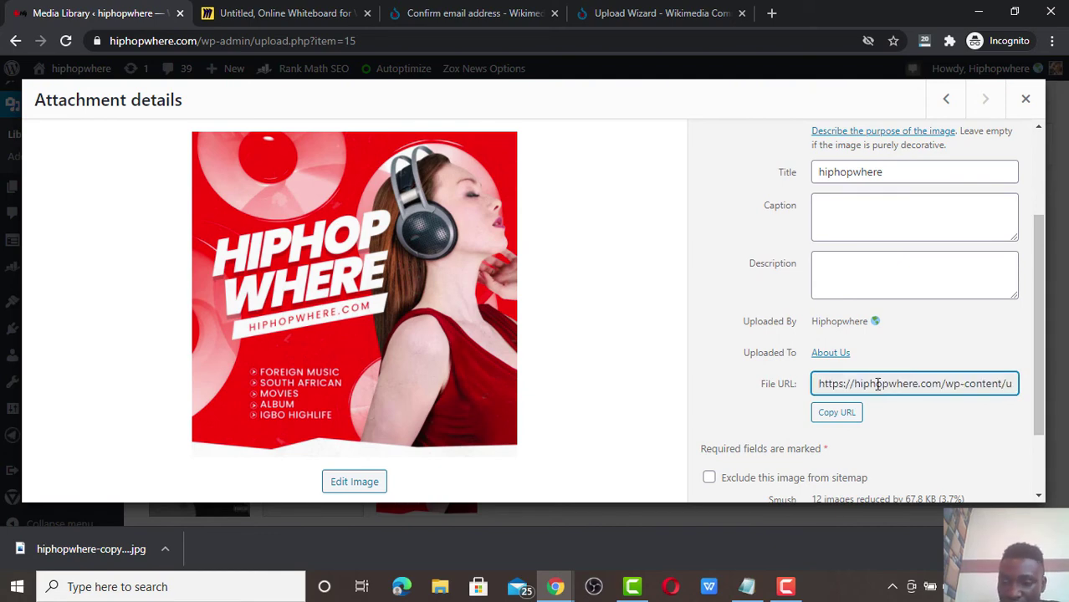
pyautogui.click(848, 413)
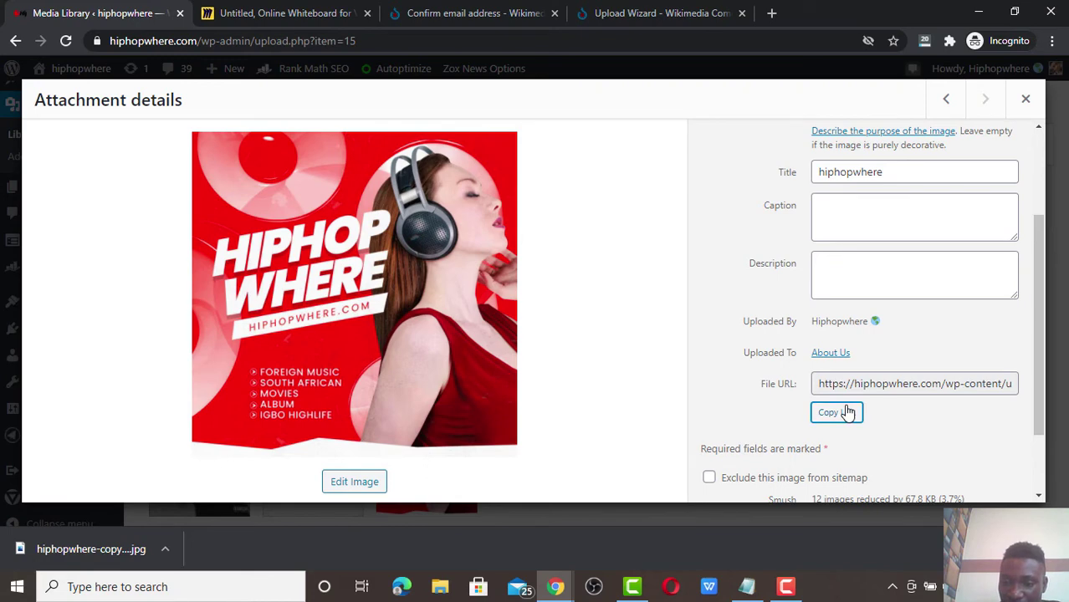
pyautogui.tripleClick(861, 386)
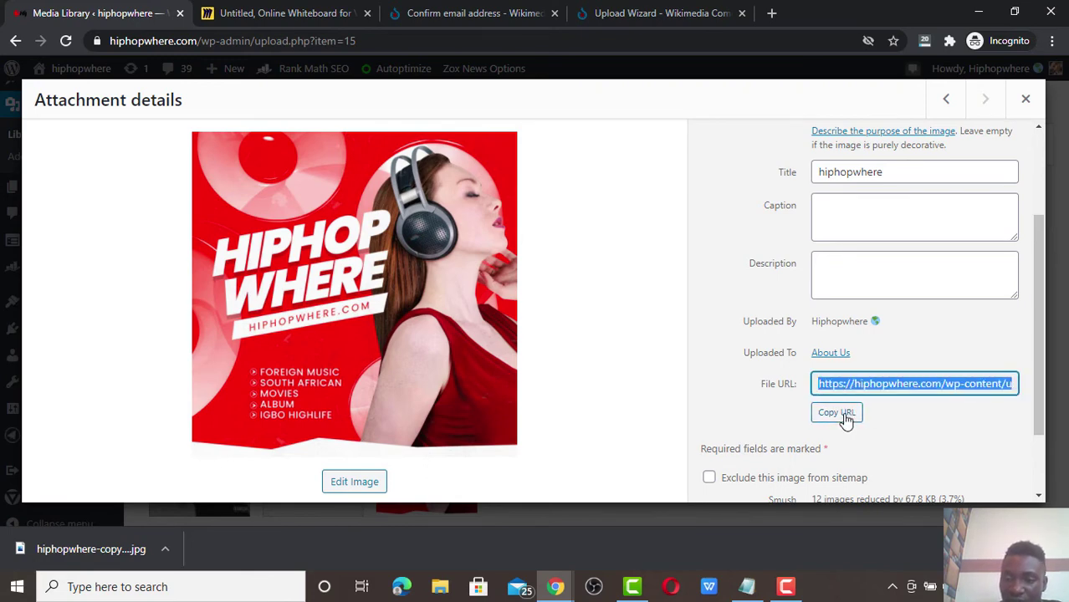
pyautogui.click(843, 416)
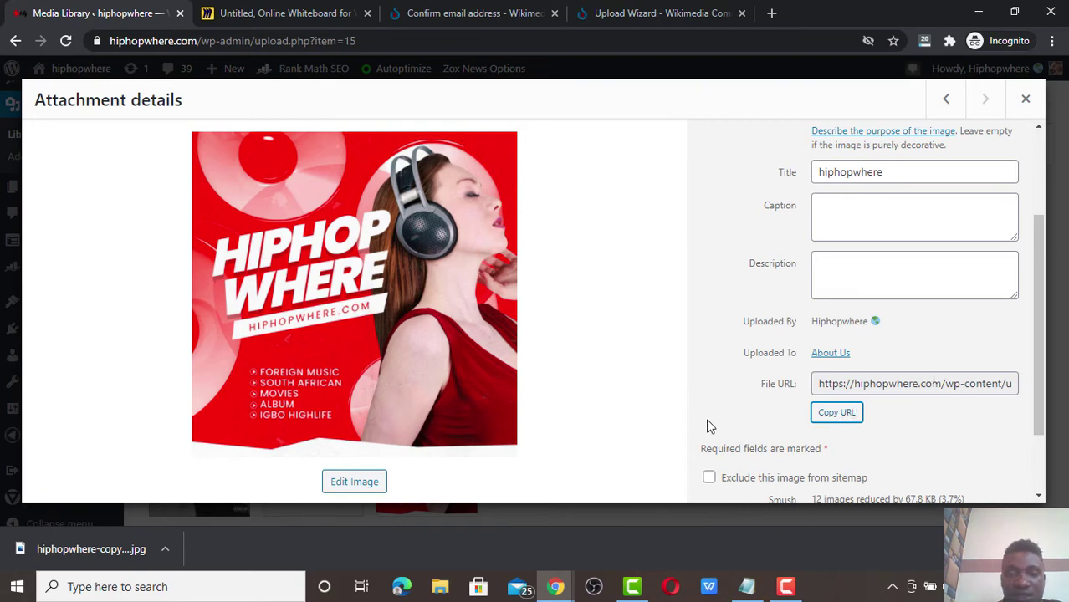
# Return to the Upload Wizard, continue to the Release rights stage and declare that the file is not the uploader's own work.
pyautogui.click(670, 18)
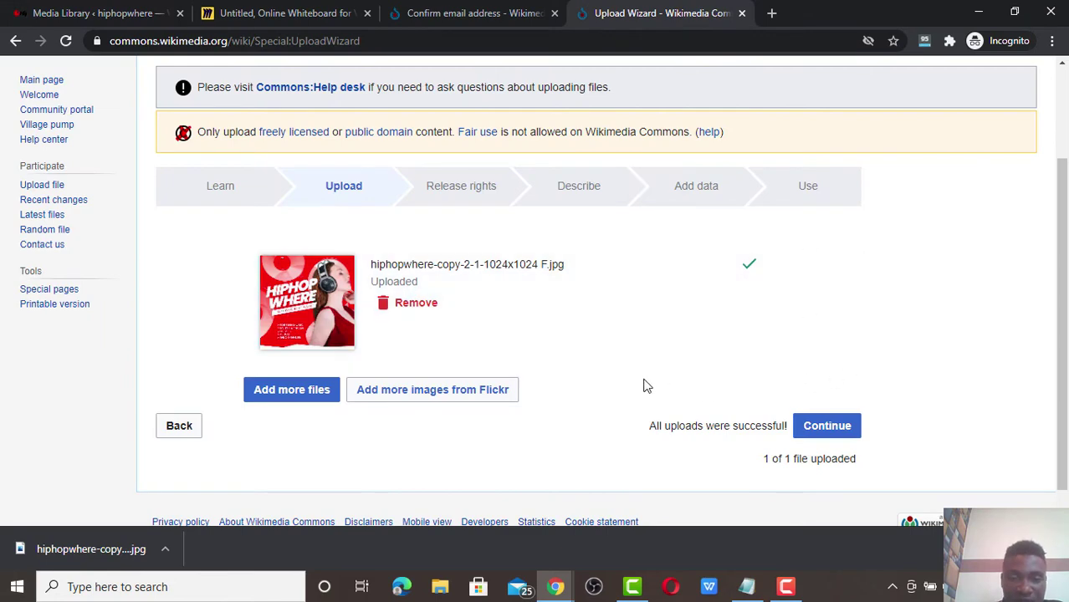
pyautogui.click(827, 428)
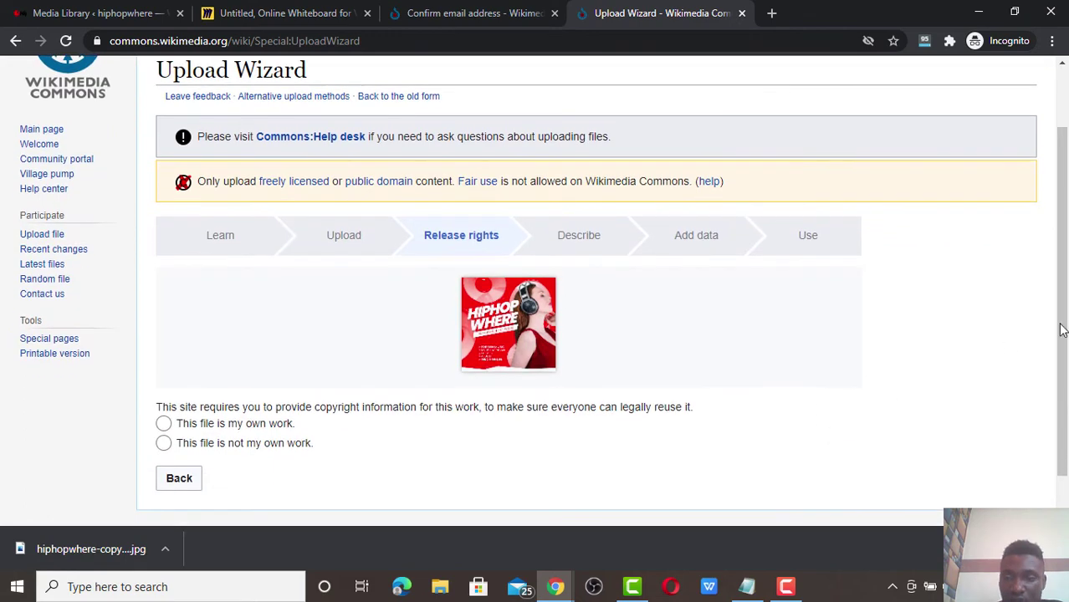
pyautogui.scroll(-1, 1061, 330)
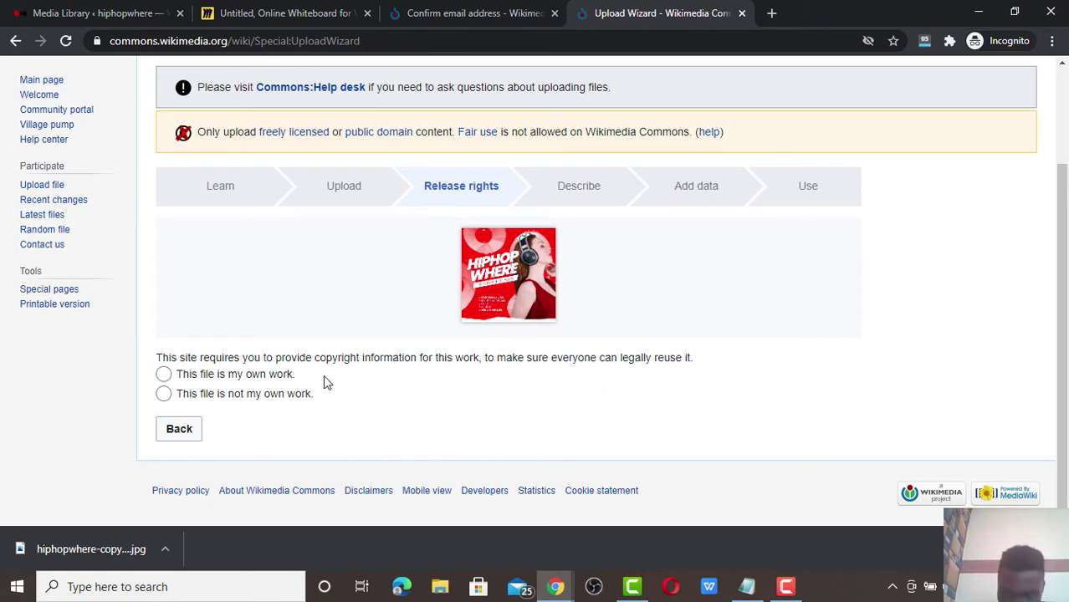
pyautogui.click(164, 395)
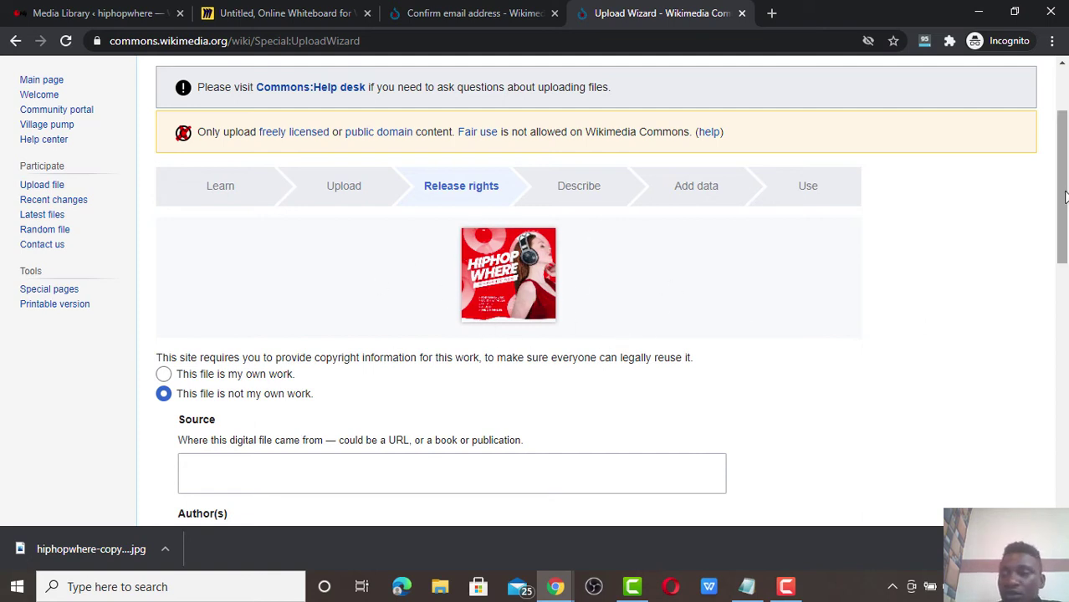
pyautogui.scroll(-1, 919, 277)
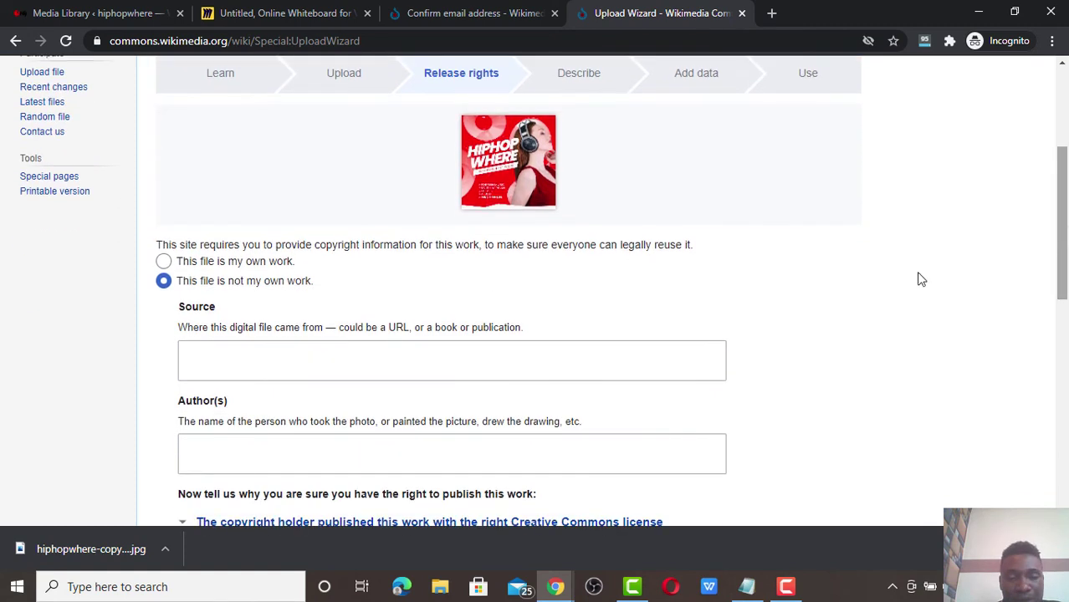
pyautogui.click(539, 362)
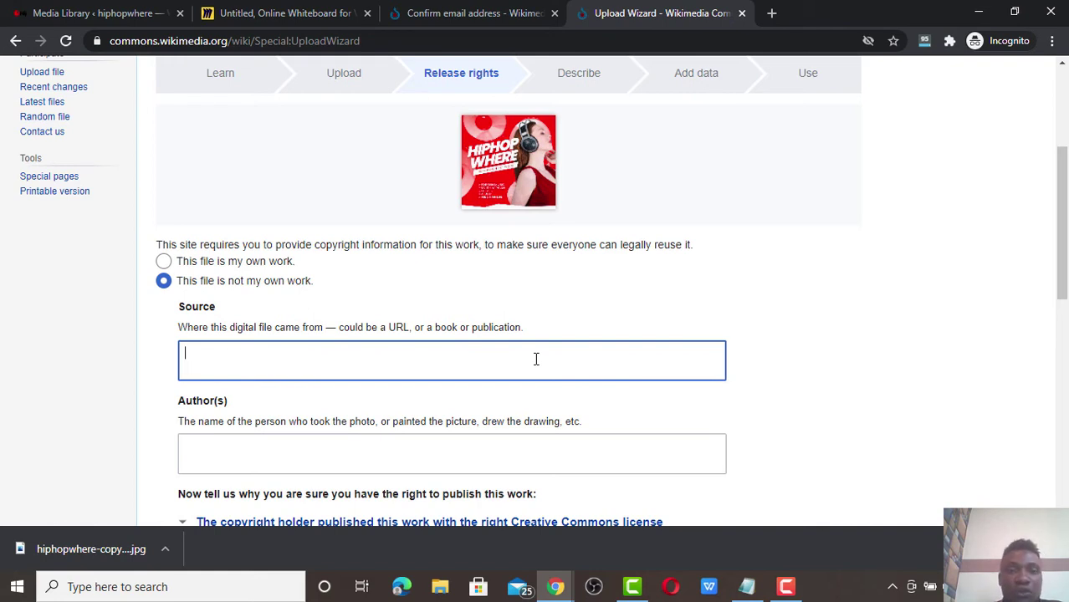
pyautogui.click(537, 359)
pyautogui.write('wikimedia')
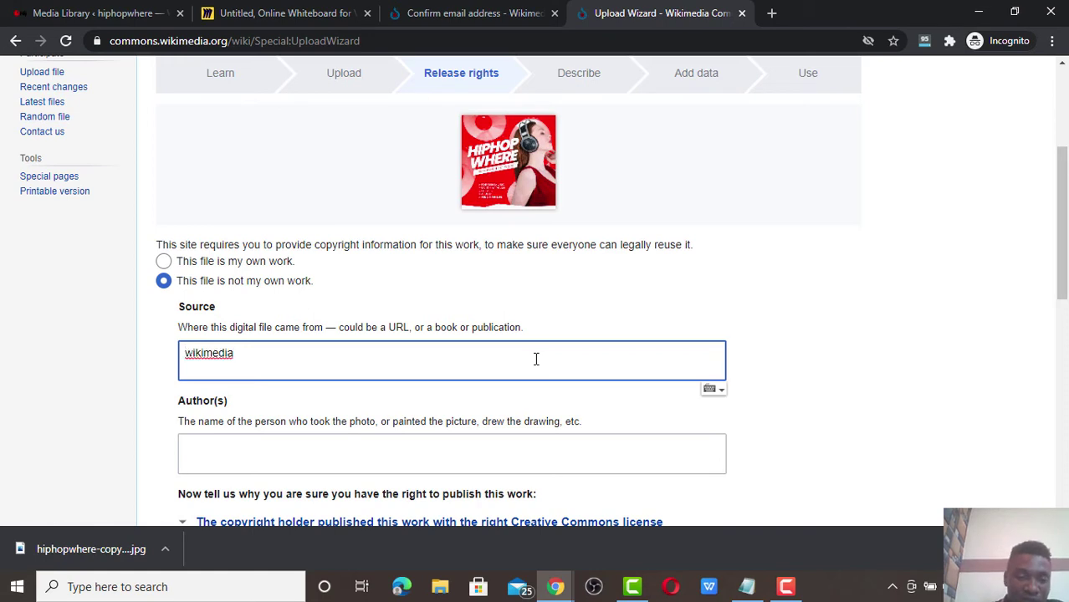
pyautogui.press('BackSpace')
pyautogui.press('BackSpace')
pyautogui.press('BackSpace')
pyautogui.press('BackSpace')
pyautogui.press('BackSpace')
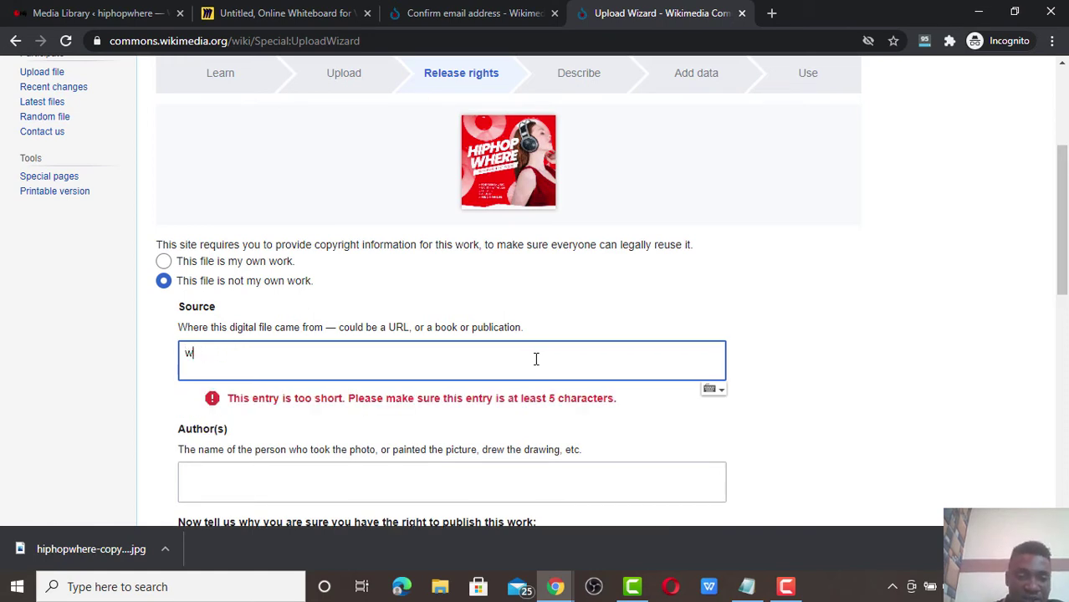
pyautogui.press('BackSpace')
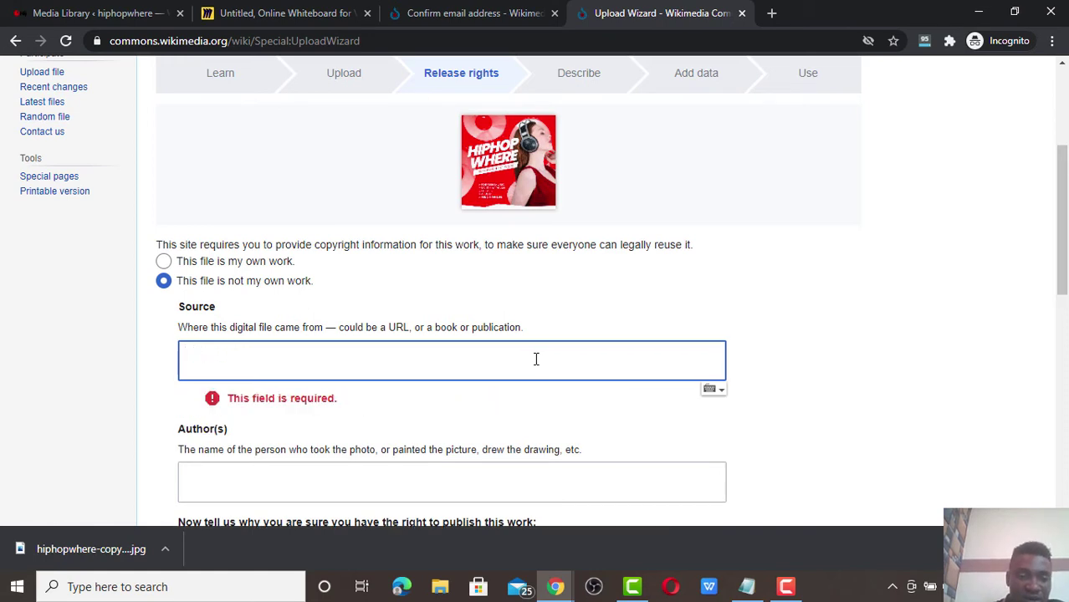
pyautogui.click(134, 26)
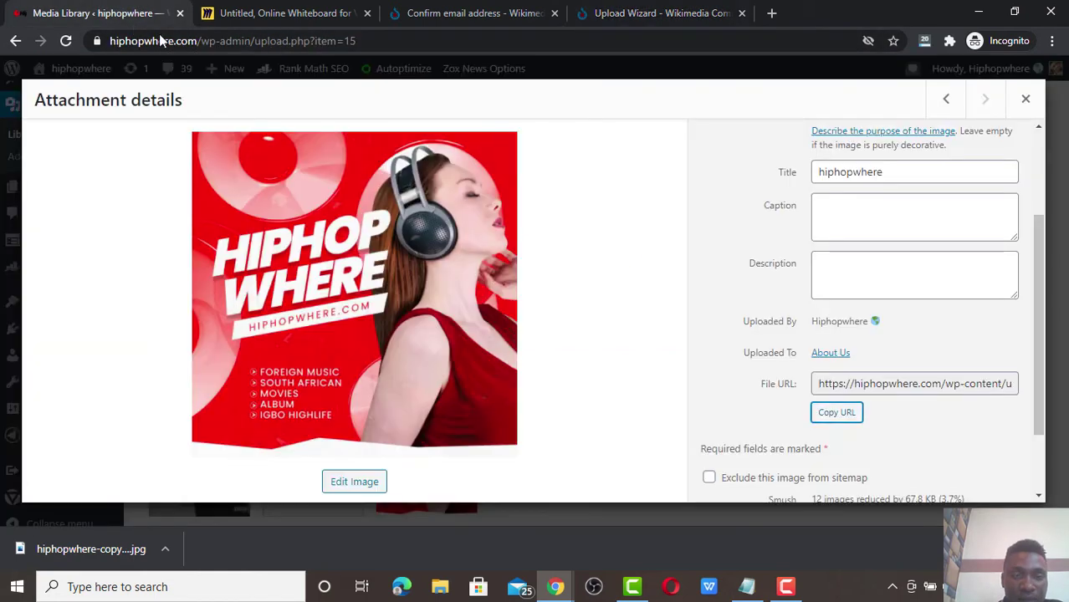
pyautogui.click(831, 415)
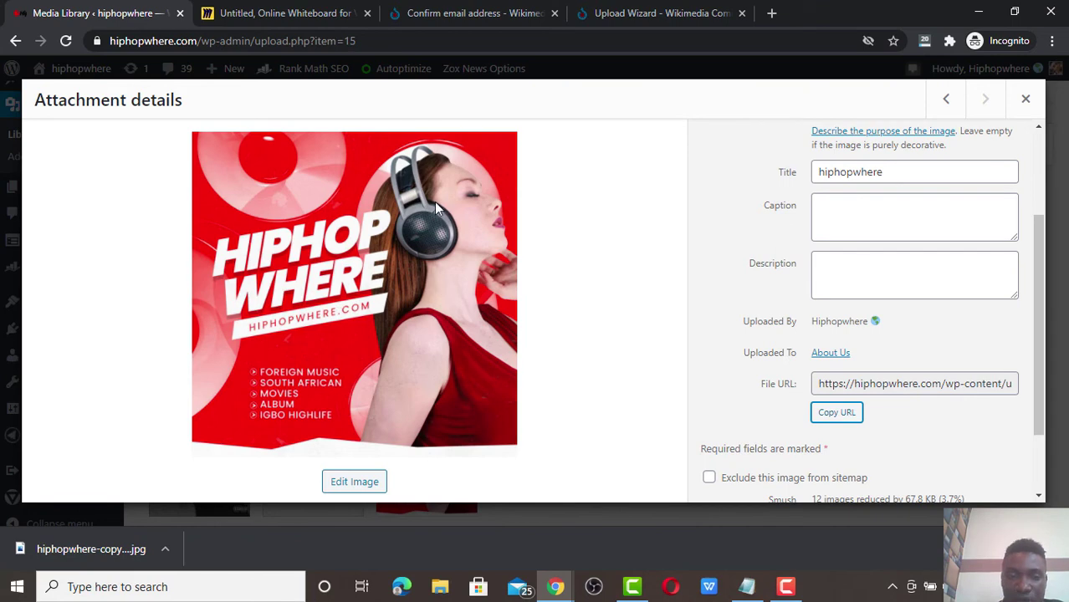
pyautogui.click(662, 17)
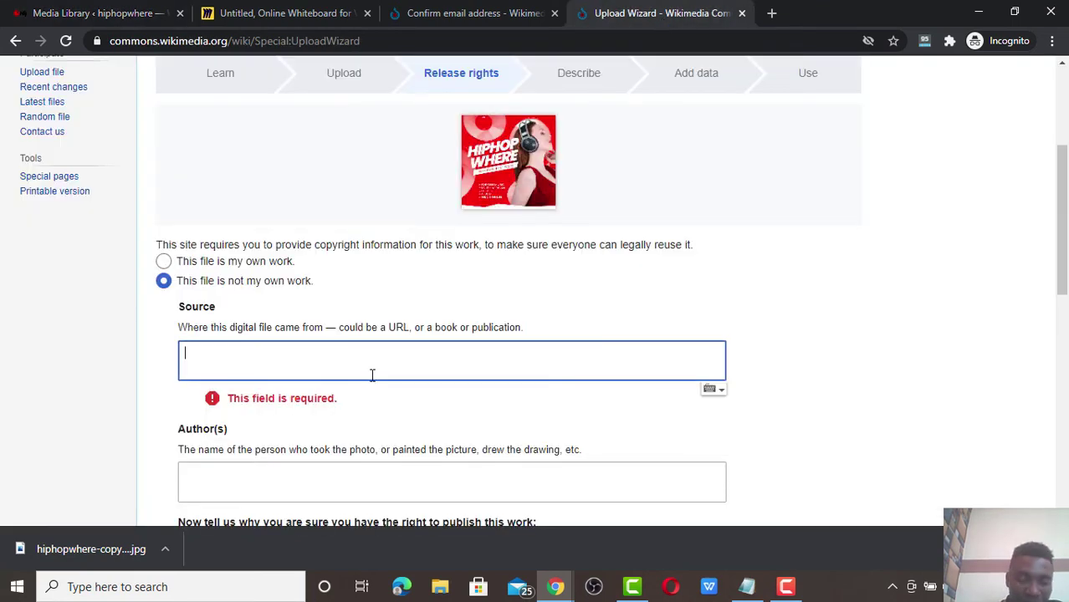
pyautogui.write('wikimedia')
pyautogui.press('BackSpace')
pyautogui.press('BackSpace')
pyautogui.press('BackSpace')
pyautogui.press('BackSpace')
pyautogui.press('BackSpace')
pyautogui.press('BackSpace')
pyautogui.press('BackSpace')
pyautogui.press('BackSpace')
pyautogui.press('BackSpace')
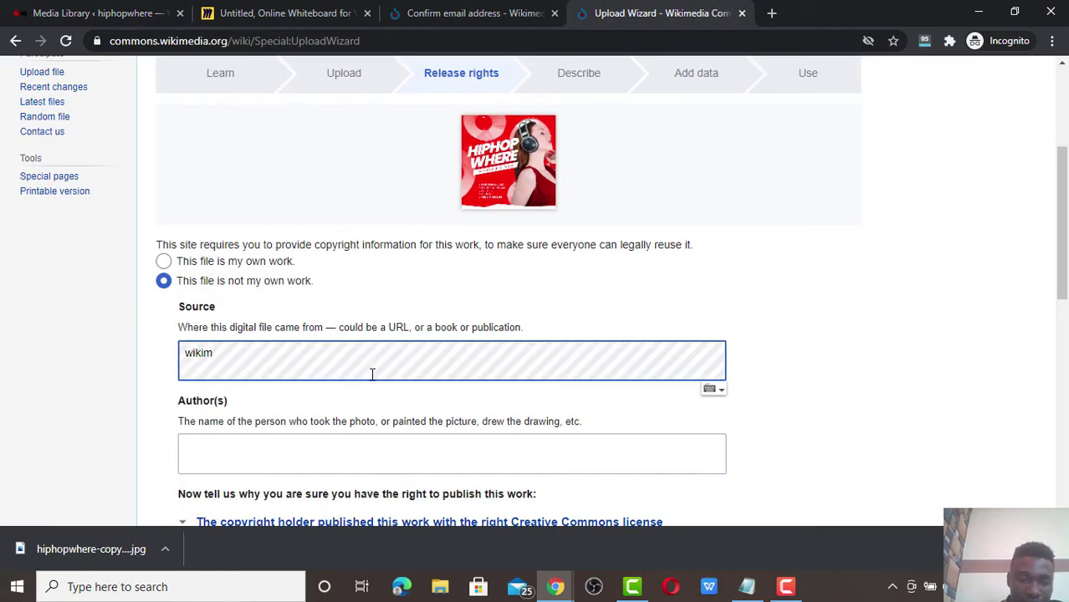
pyautogui.click(129, 12)
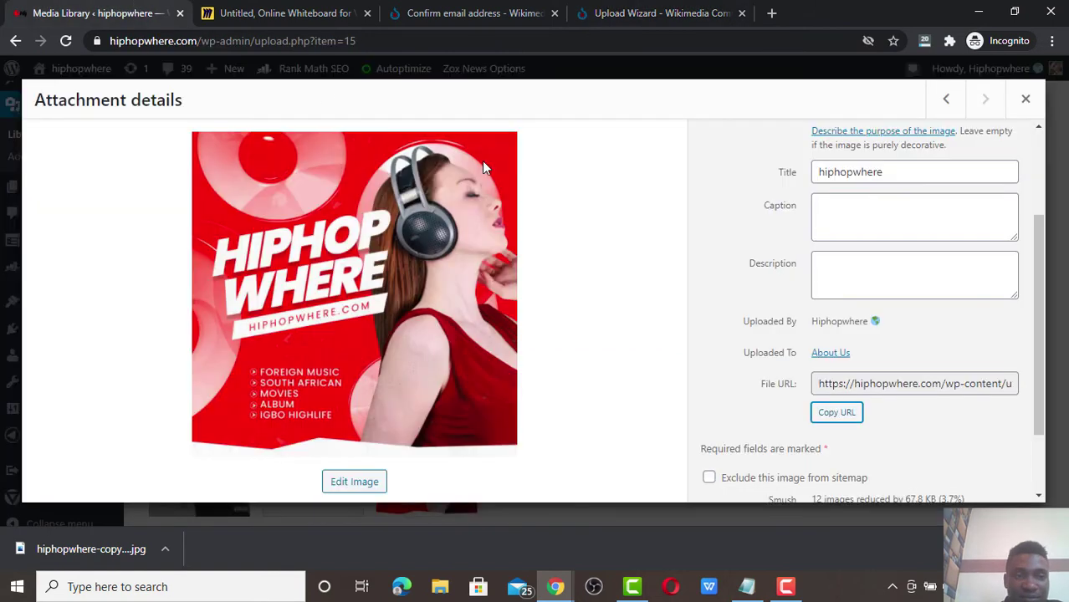
pyautogui.click(869, 381)
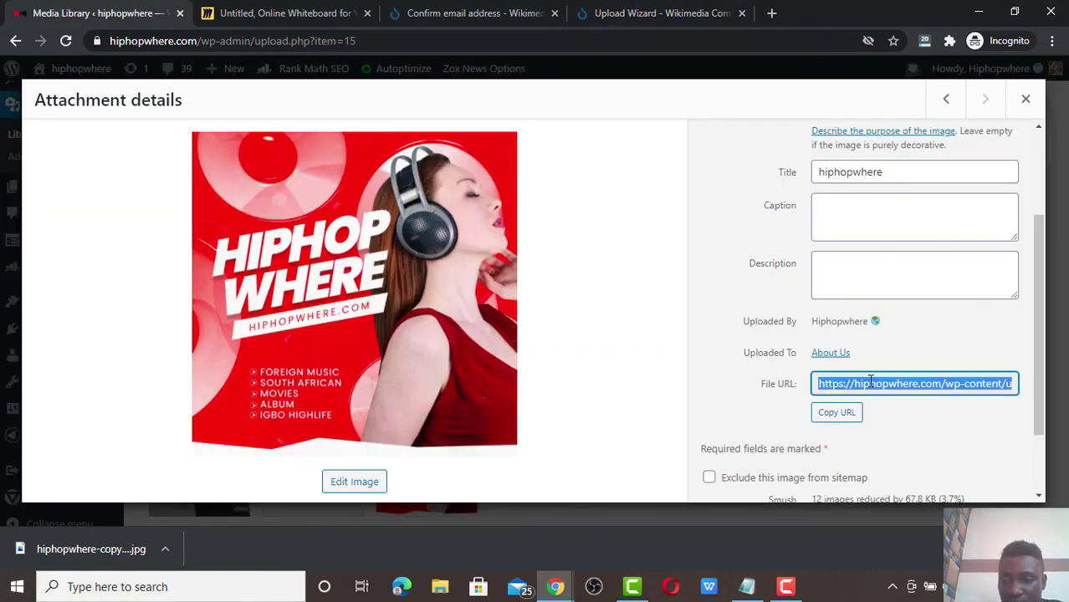
pyautogui.click(861, 423)
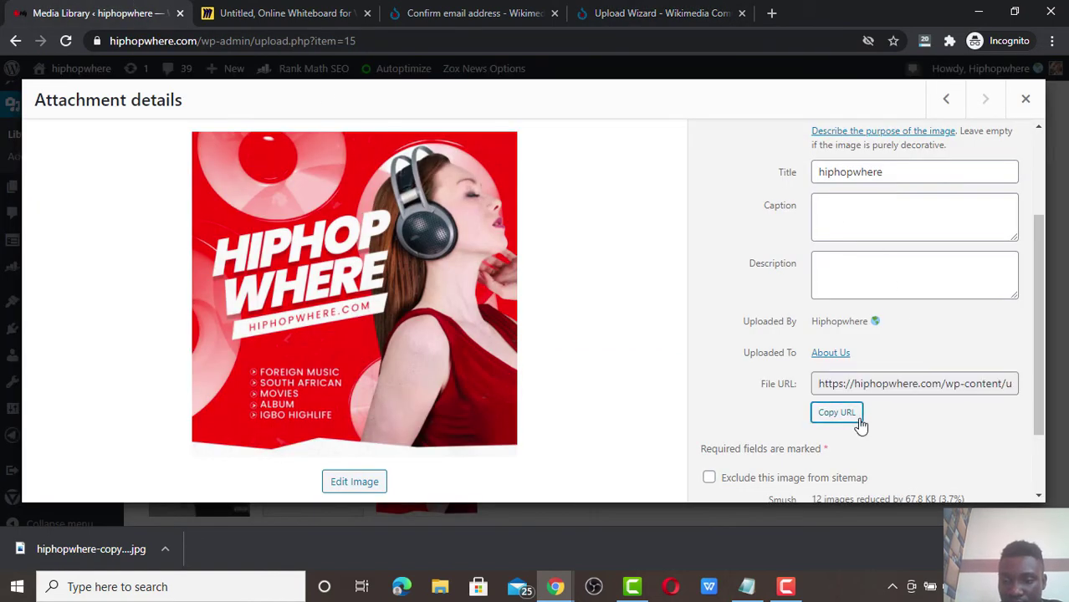
pyautogui.click(693, 22)
pyautogui.write('wikimedia')
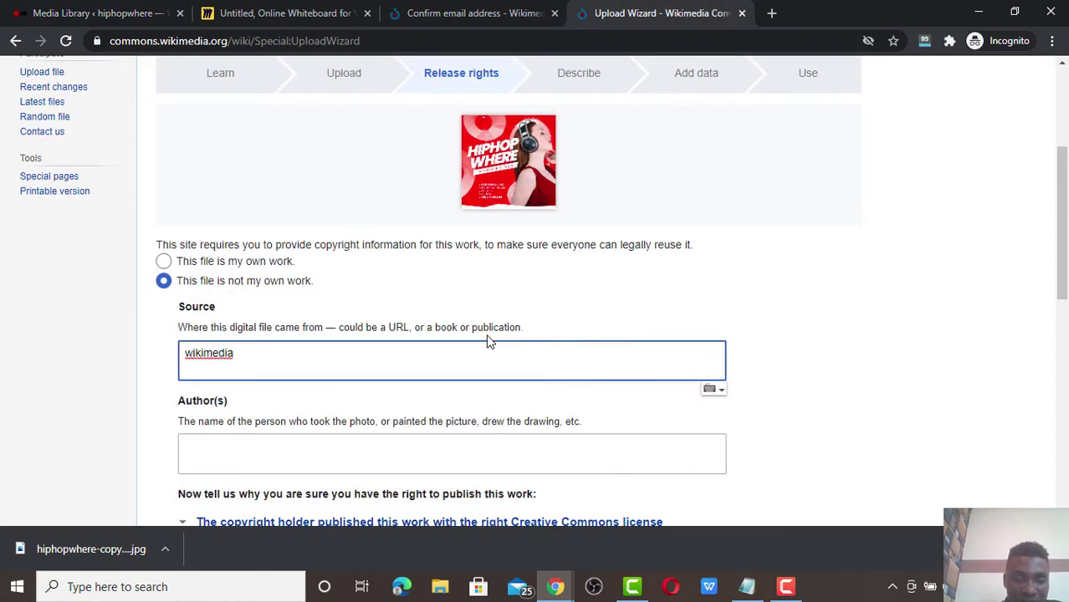
pyautogui.hotkey('ctrl', 'BackSpace')
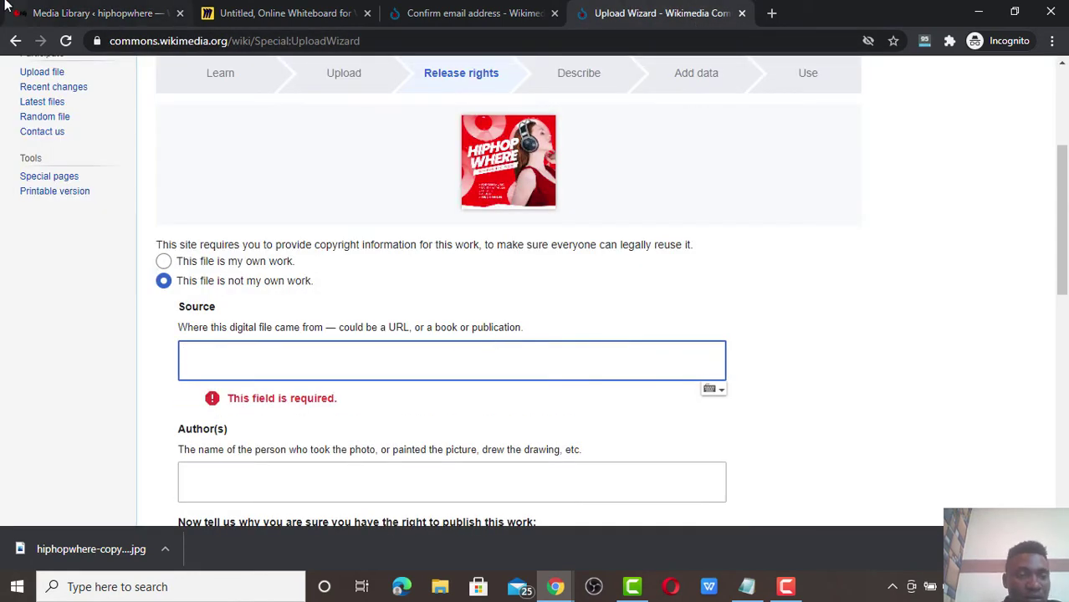
pyautogui.hotkey('ctrl', '1')
pyautogui.tripleClick(864, 381)
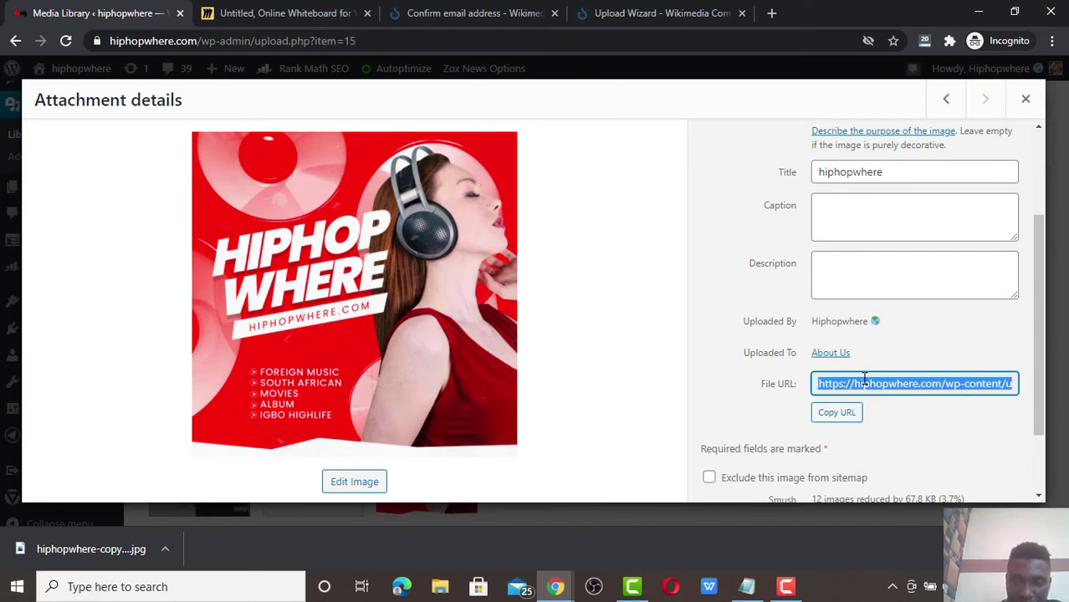
pyautogui.click(619, 11)
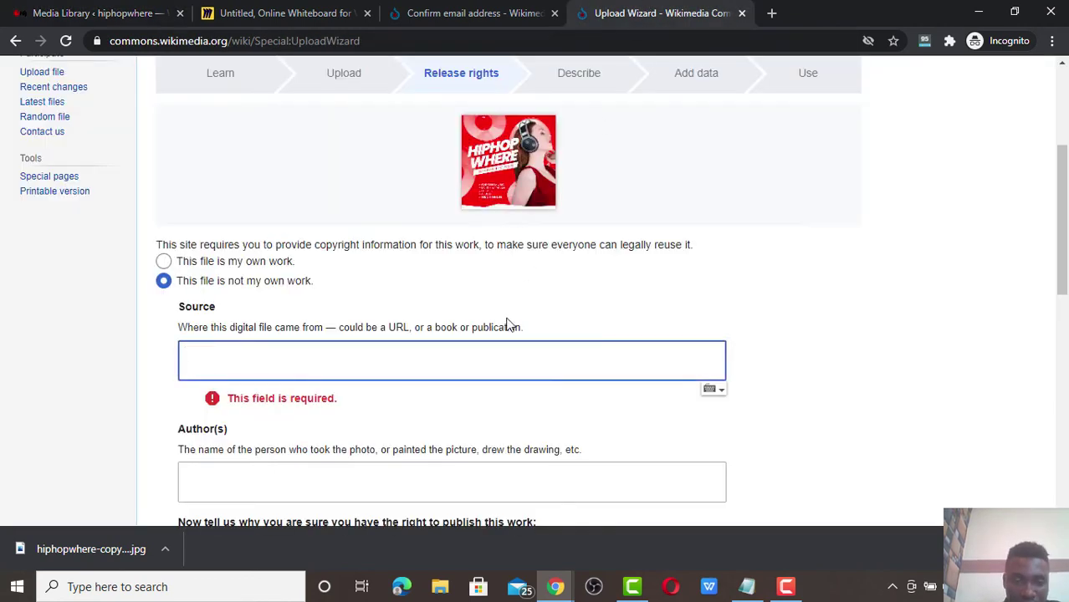
pyautogui.hotkey('ctrl', 'v')
pyautogui.click(860, 327)
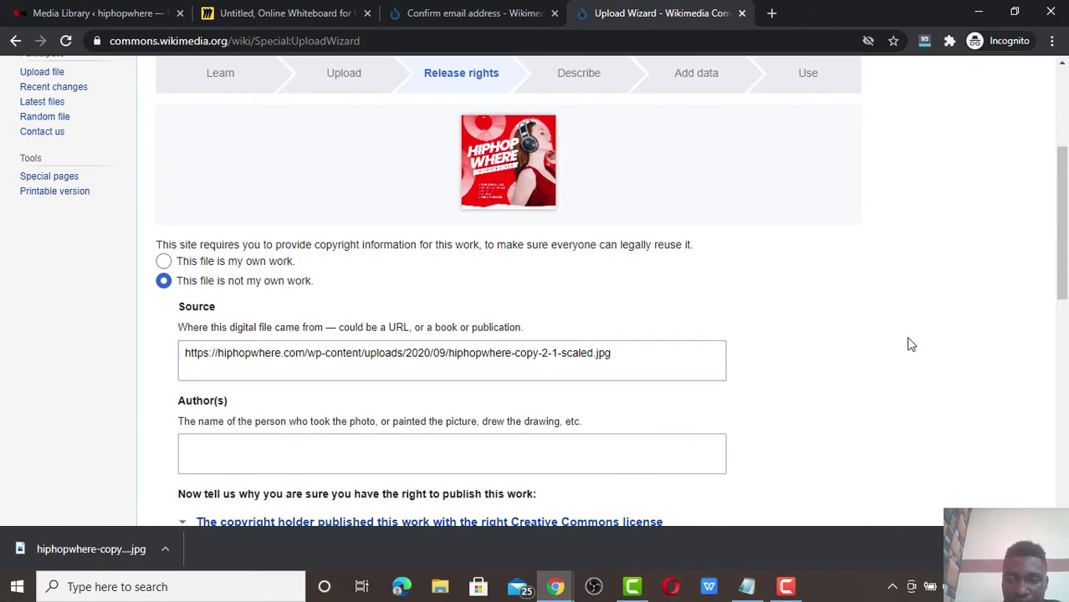
# Enter the author's name in the Author(s) field of the Release rights form.
pyautogui.scroll(-2, 762, 307)
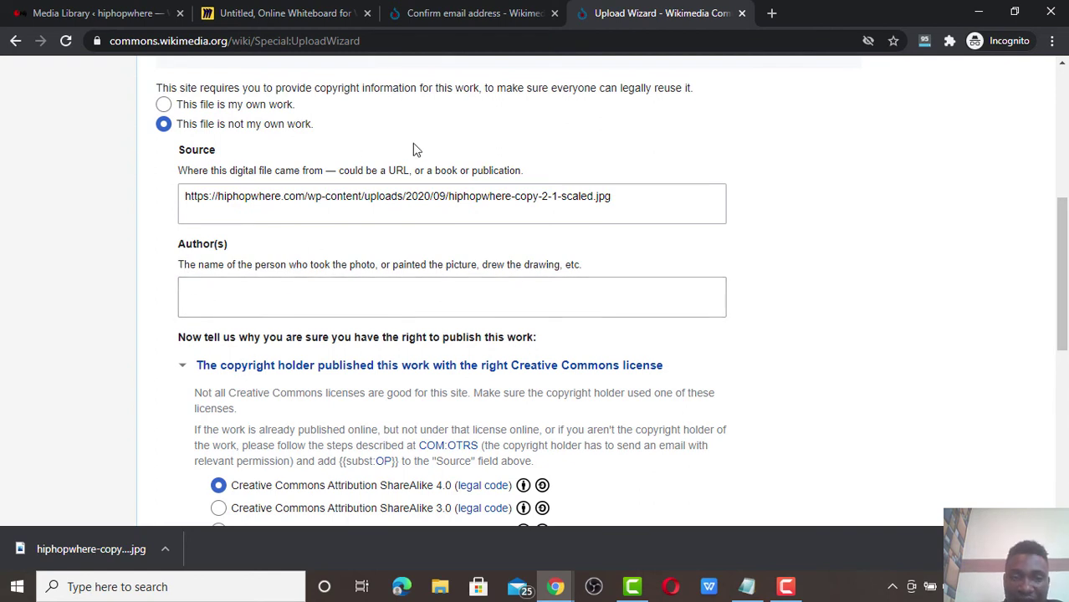
pyautogui.click(317, 309)
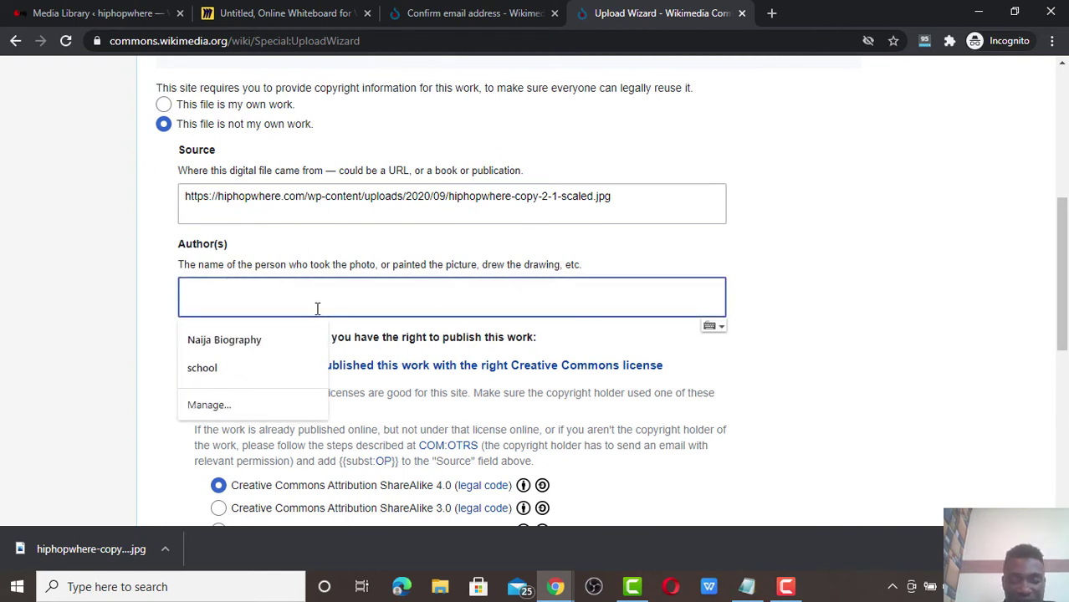
pyautogui.write('PR')
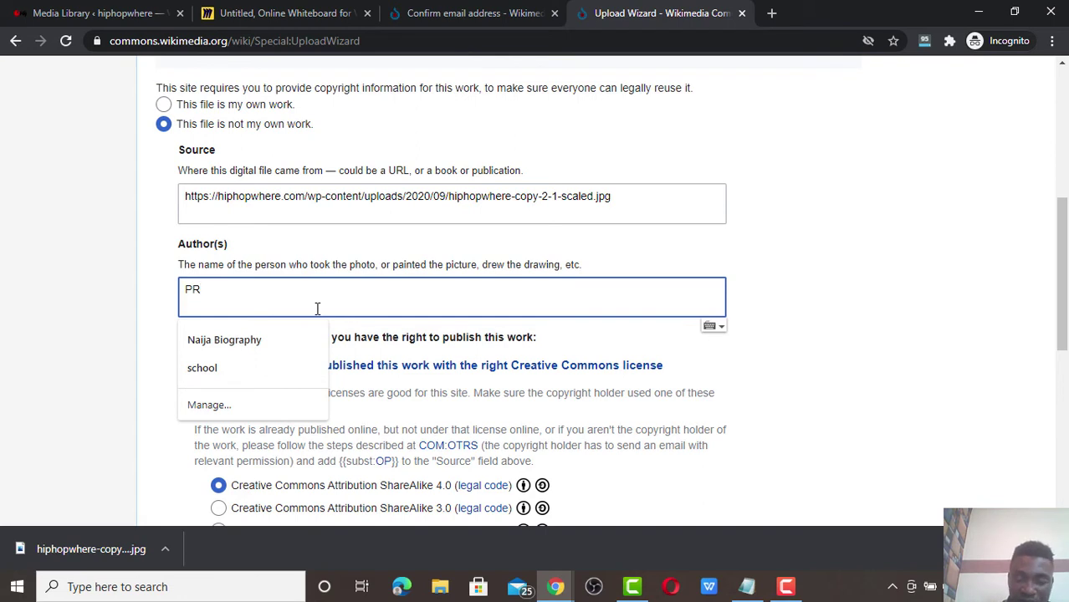
pyautogui.write('rincew')
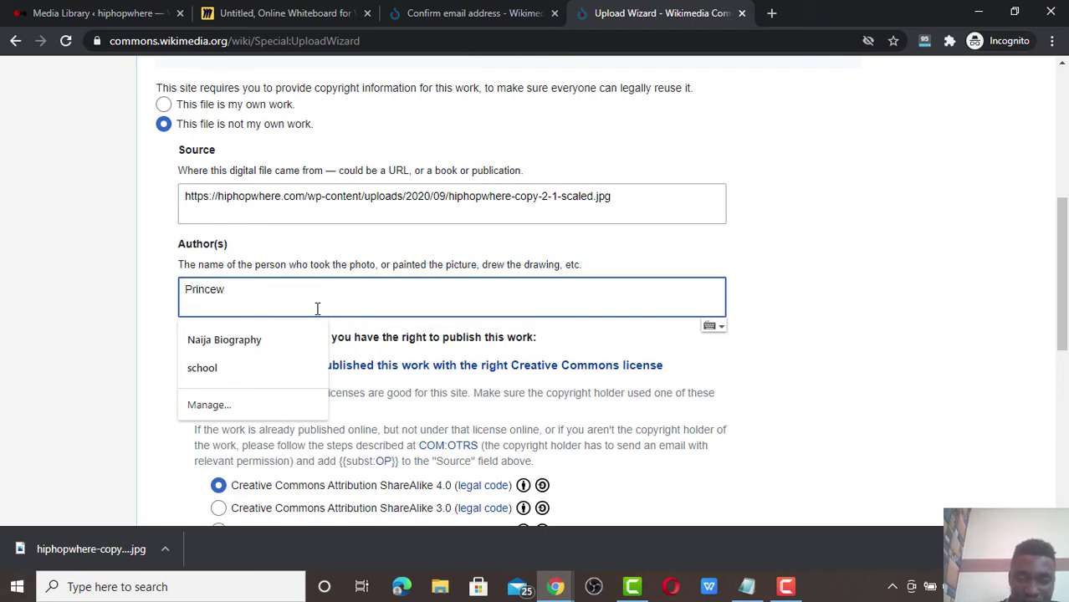
pyautogui.write('pseo')
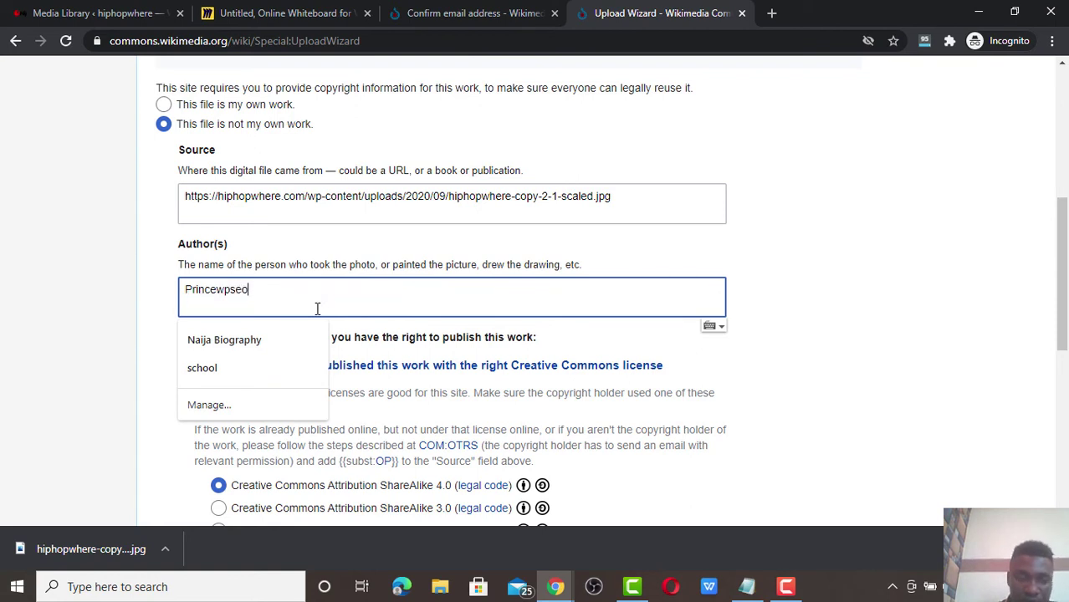
# Keep the Creative Commons Attribution ShareAlike 4.0 license for the file and continue to the Describe stage.
pyautogui.click(756, 239)
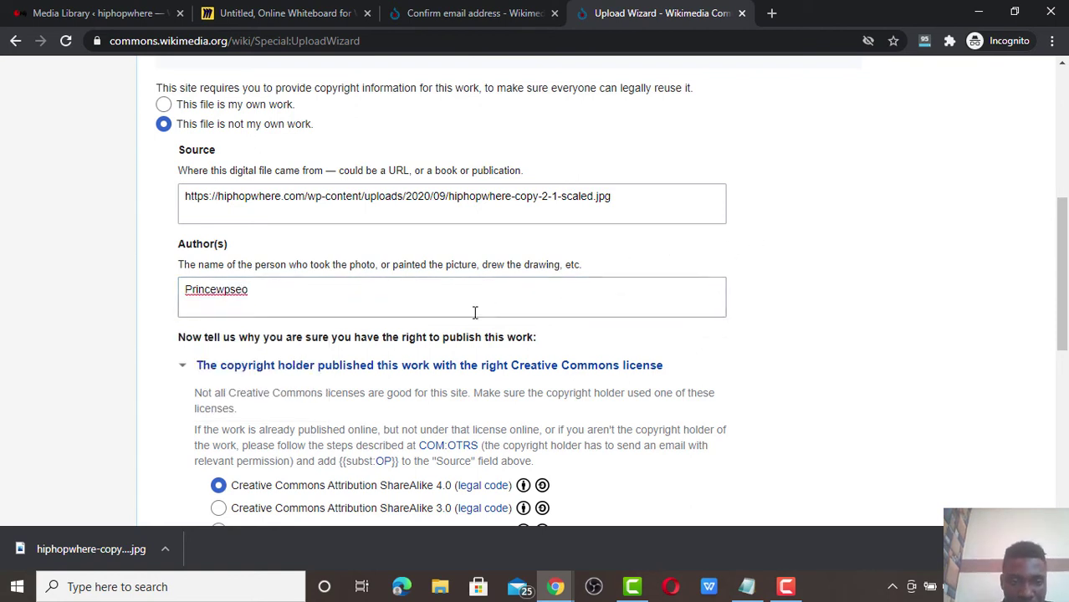
pyautogui.moveTo(1056, 338); pyautogui.dragTo(1066, 483)
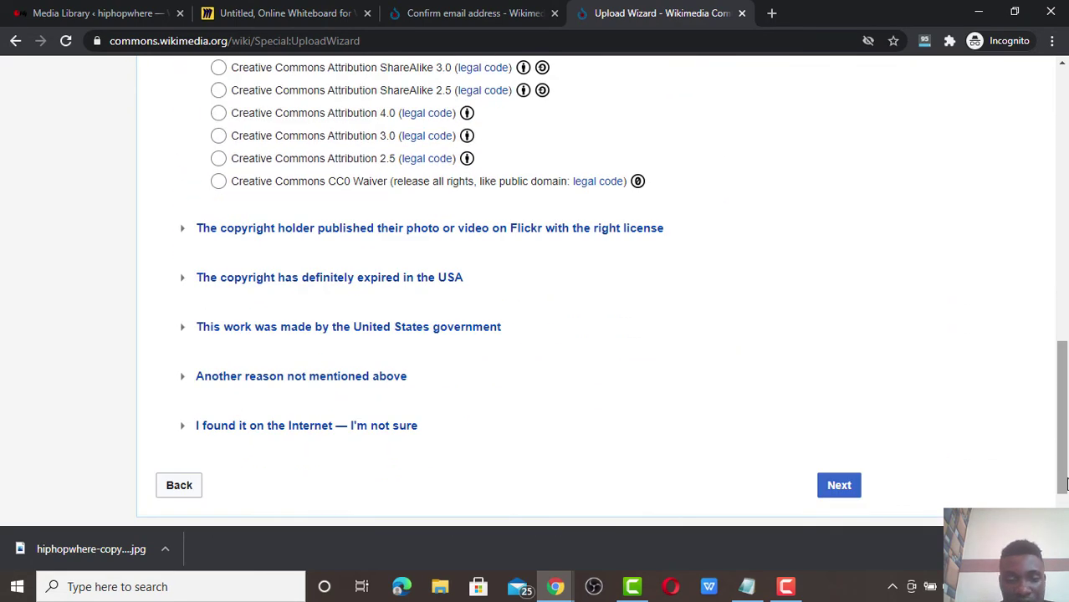
pyautogui.click(839, 494)
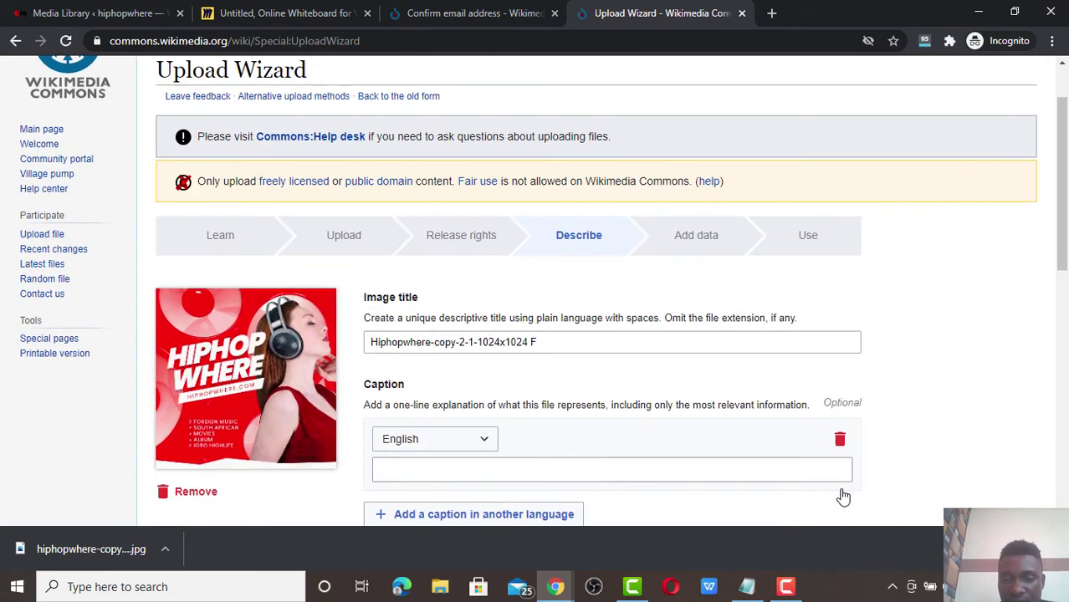
# Enter 4/12/2020 as the date the work was created and try to publish the file with the description left empty.
pyautogui.moveTo(1064, 290); pyautogui.dragTo(1064, 405)
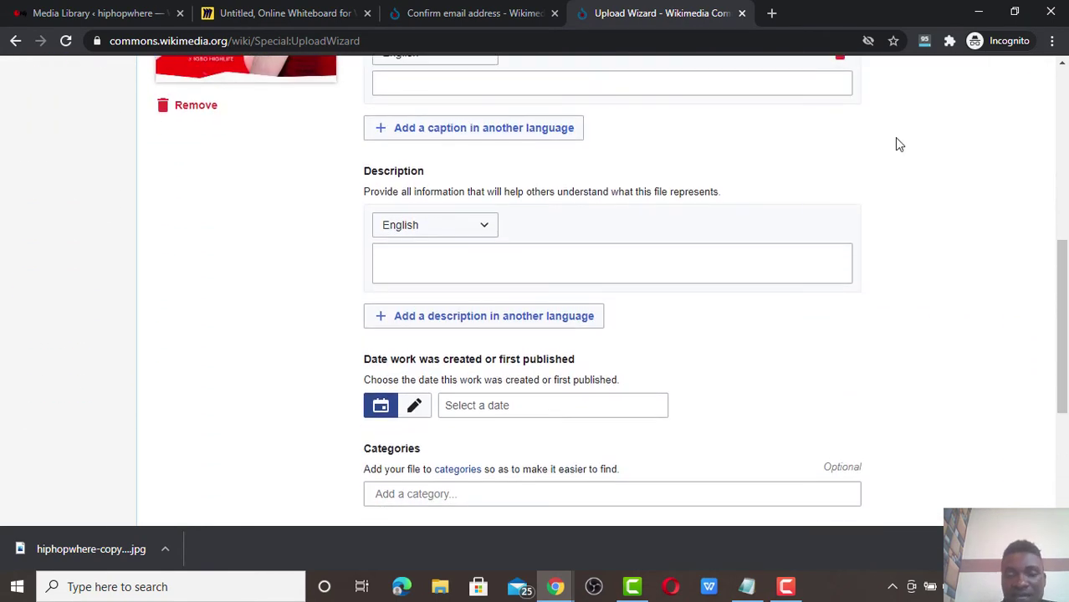
pyautogui.scroll(-3, 611, 292)
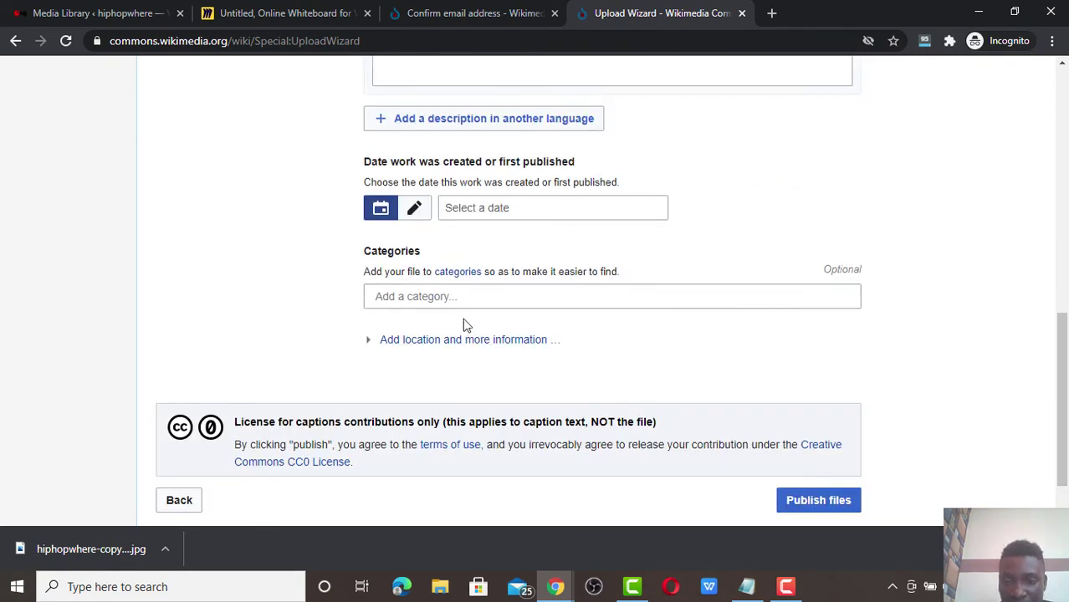
pyautogui.moveTo(1066, 405); pyautogui.dragTo(1063, 347)
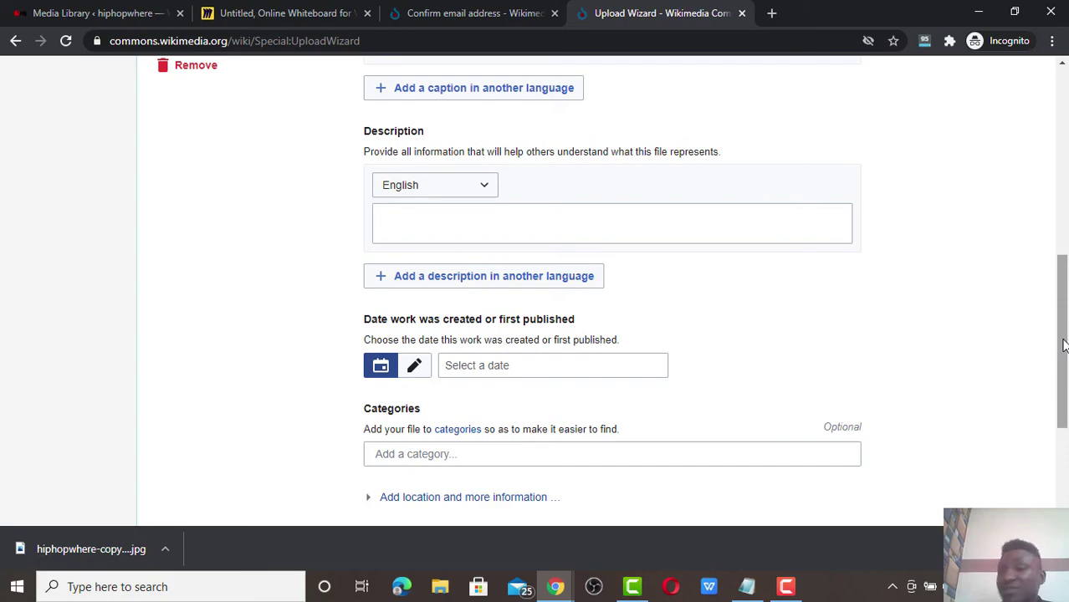
pyautogui.moveTo(1063, 346); pyautogui.dragTo(1066, 426)
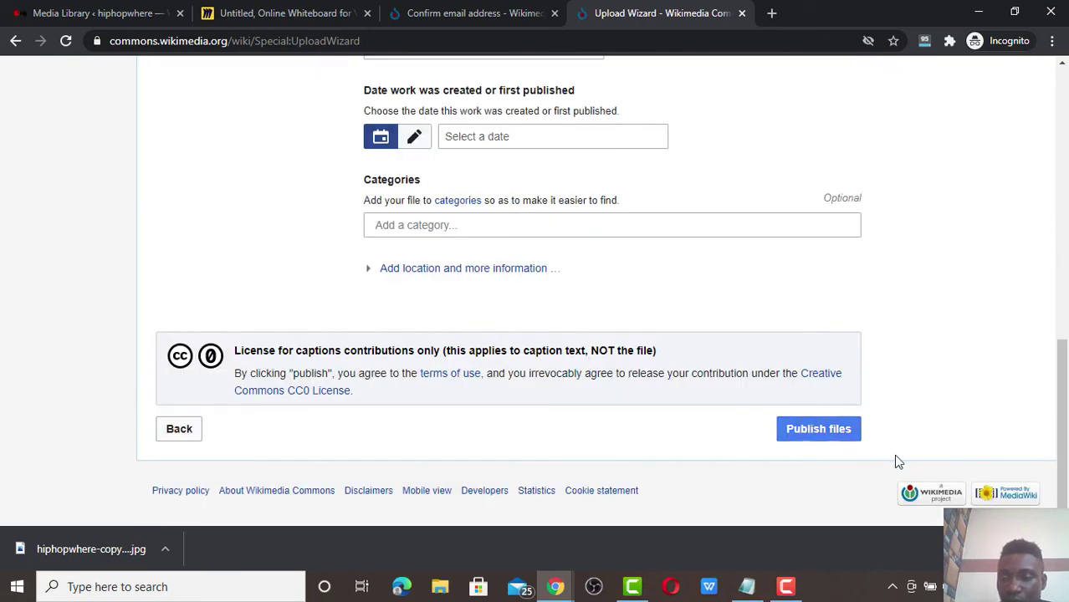
pyautogui.click(837, 441)
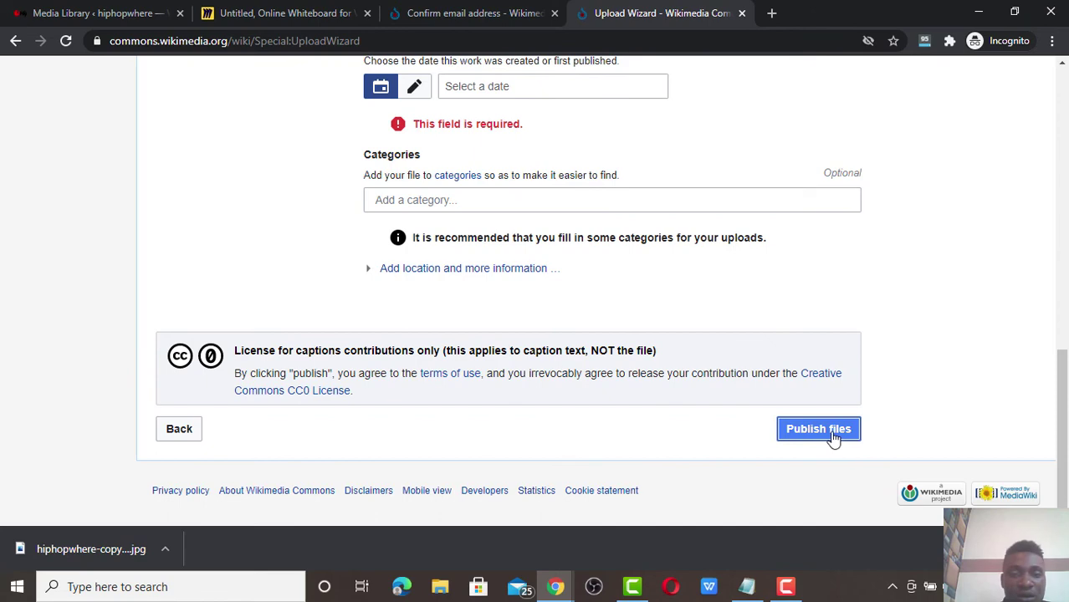
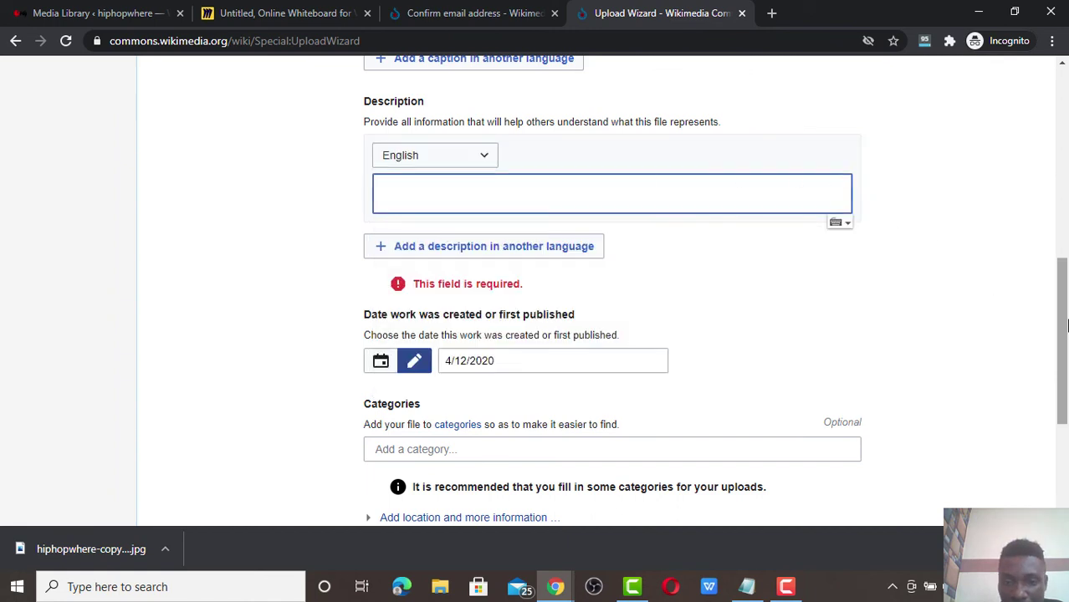
pyautogui.scroll(-3, 1060, 334)
pyautogui.click(805, 438)
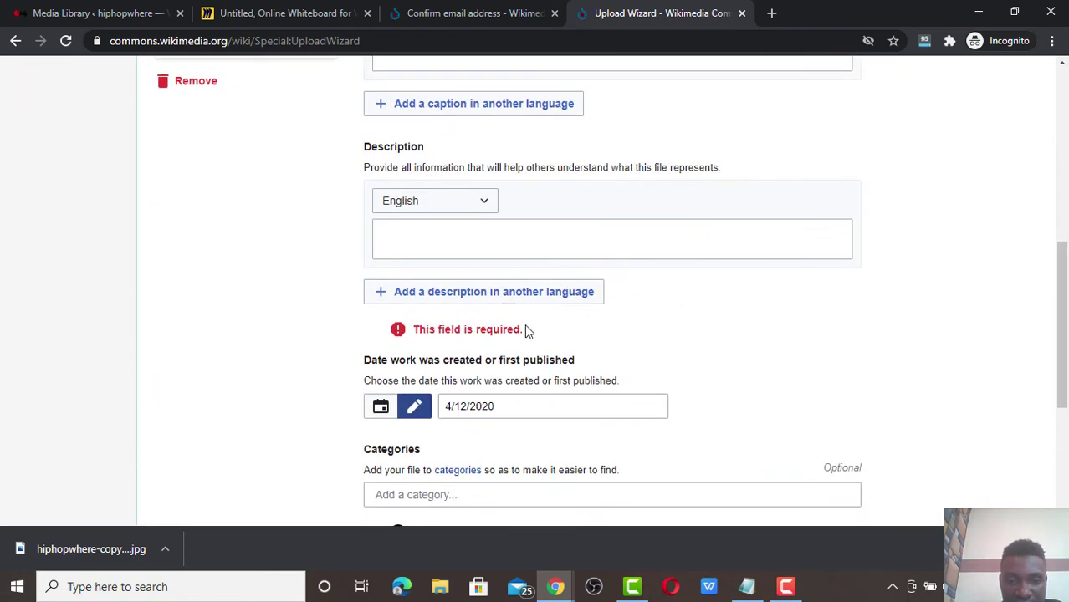
# Add a second description entry for the file and set its language to Spanish.
pyautogui.click(486, 293)
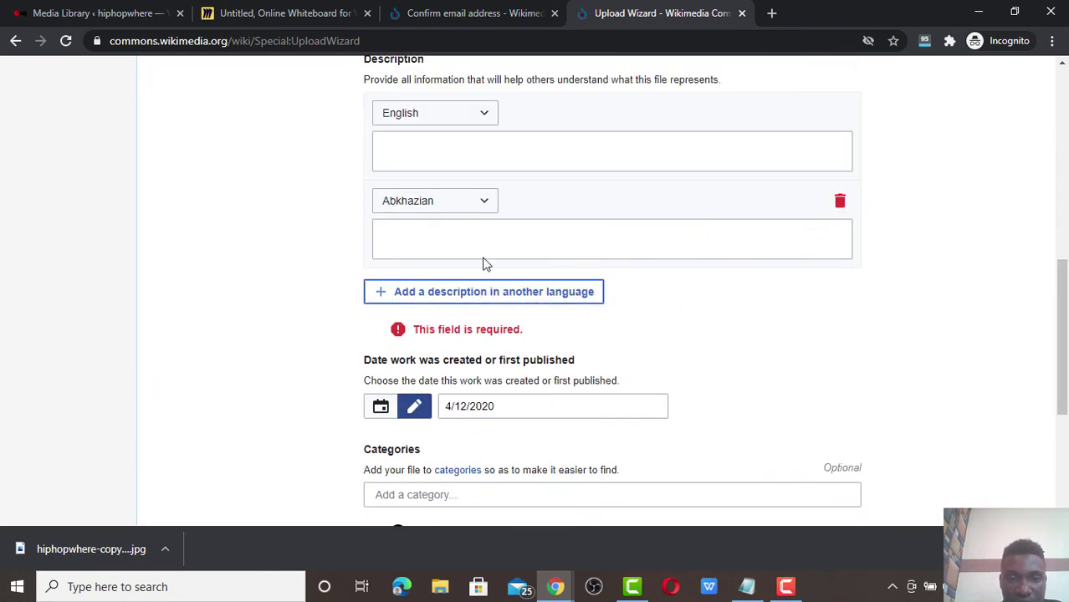
pyautogui.click(473, 210)
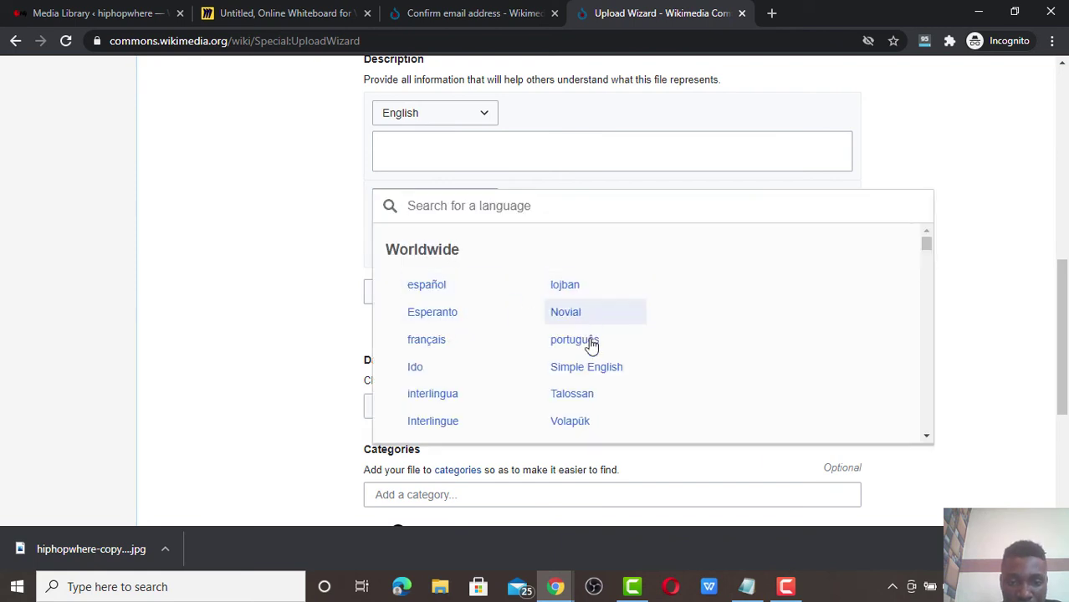
pyautogui.click(927, 342)
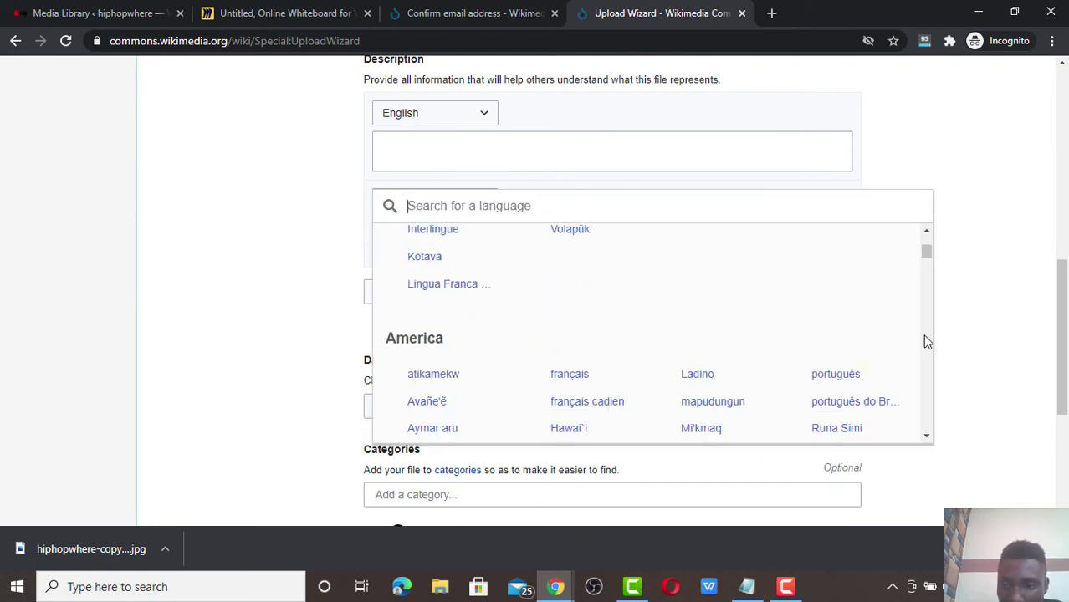
pyautogui.moveTo(926, 341); pyautogui.dragTo(924, 241)
pyautogui.click(436, 285)
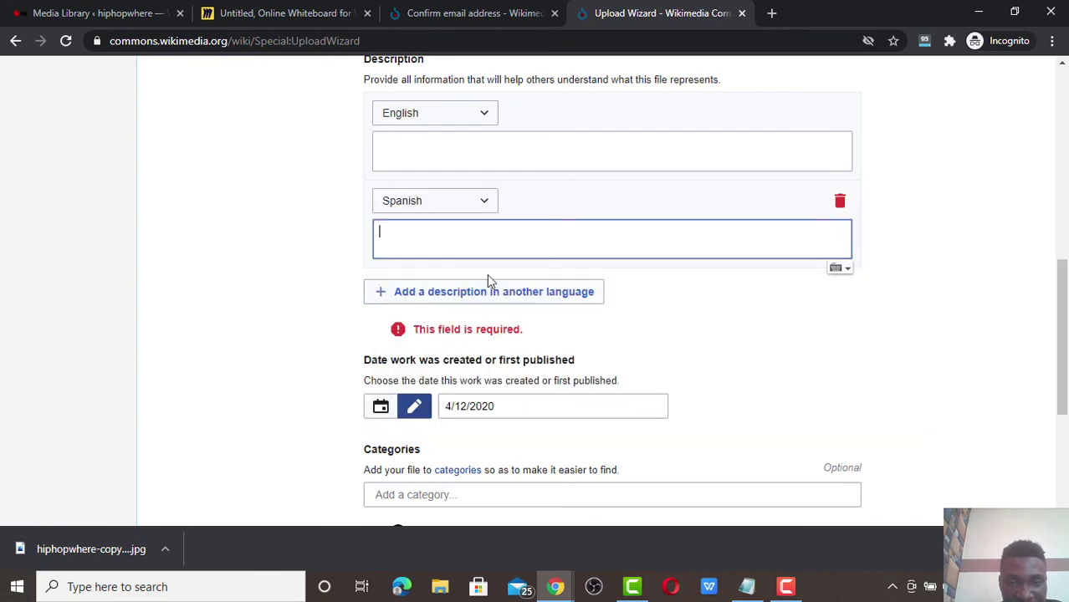
# Copy the title hiphopwhere from the WordPress attachment details into the Upload Wizard's English description.
pyautogui.moveTo(1064, 293); pyautogui.dragTo(1065, 248)
pyautogui.click(577, 309)
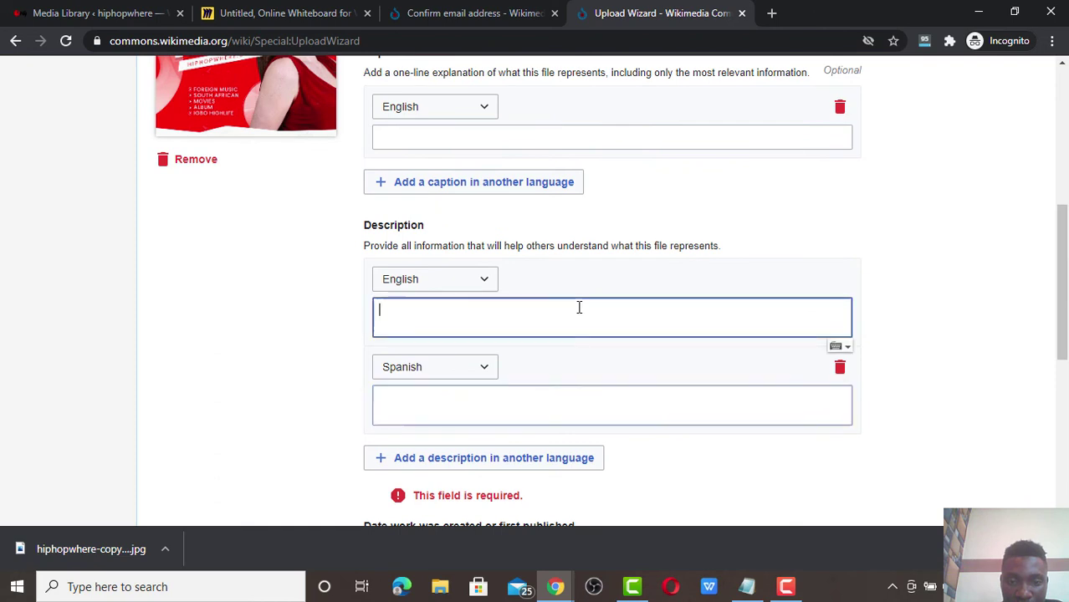
pyautogui.click(25, 11)
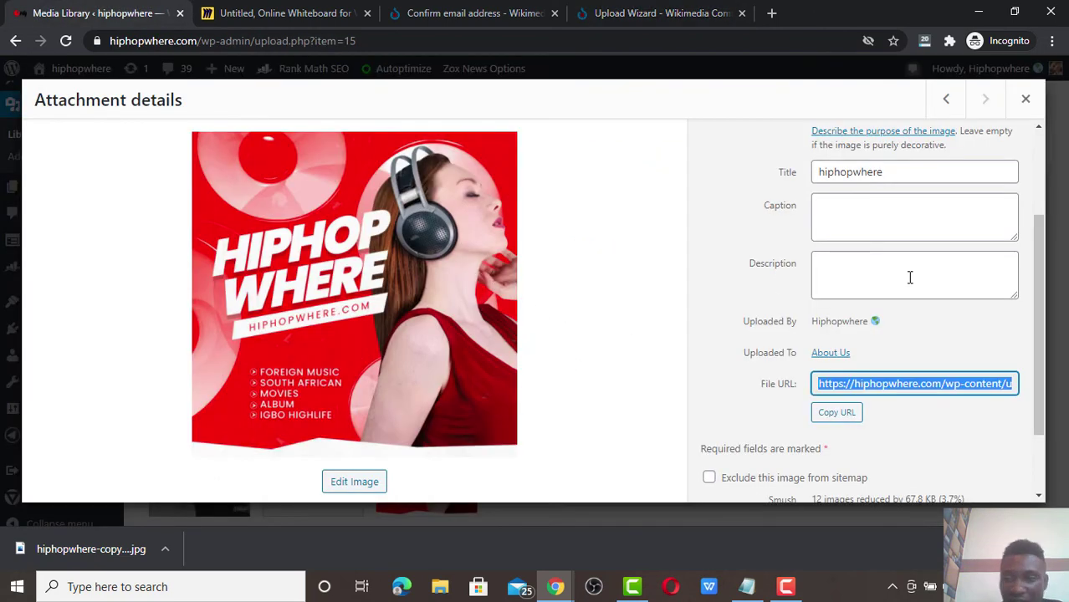
pyautogui.doubleClick(870, 173)
pyautogui.hotkey('ctrl', 'c')
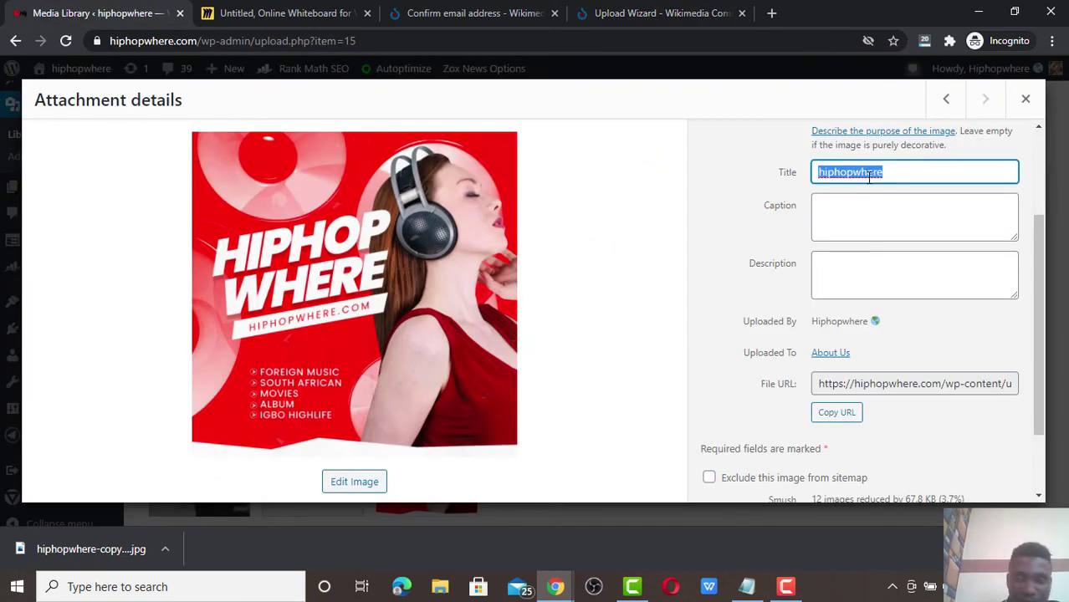
pyautogui.click(645, 12)
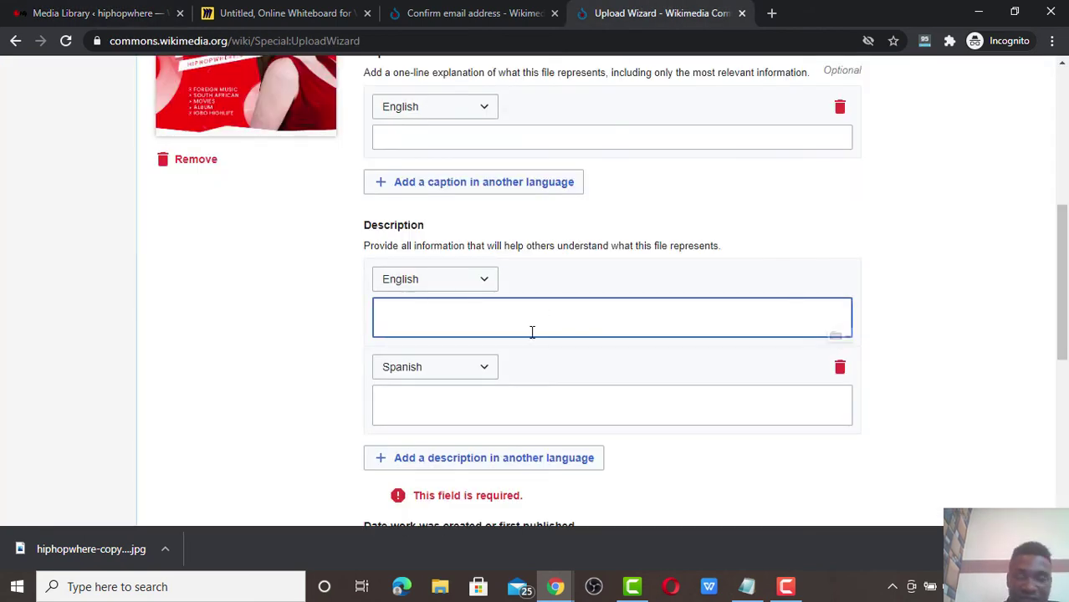
pyautogui.hotkey('ctrl', 'v')
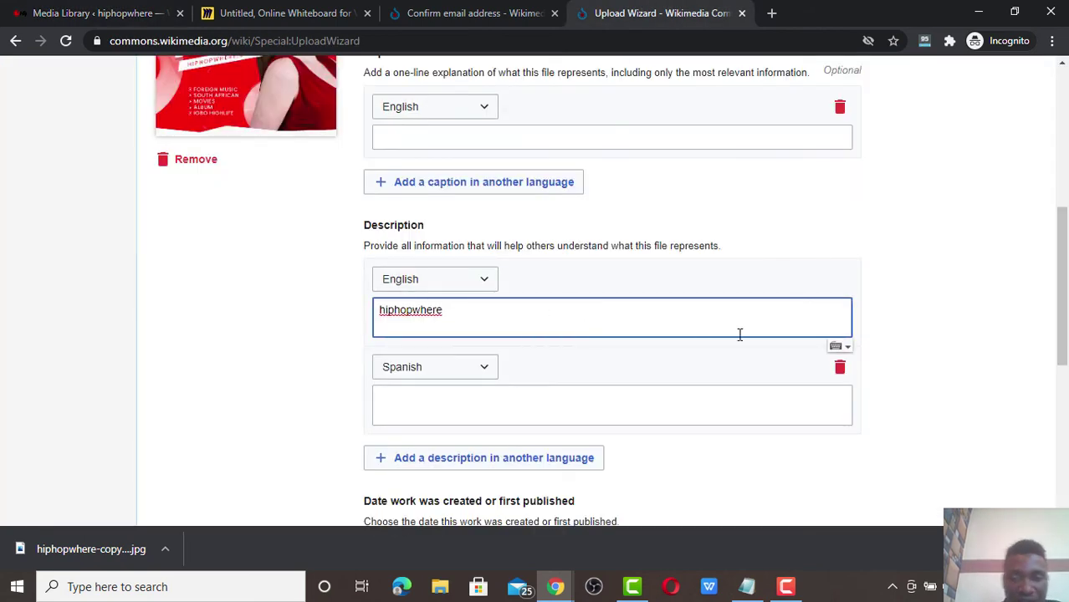
pyautogui.click(907, 286)
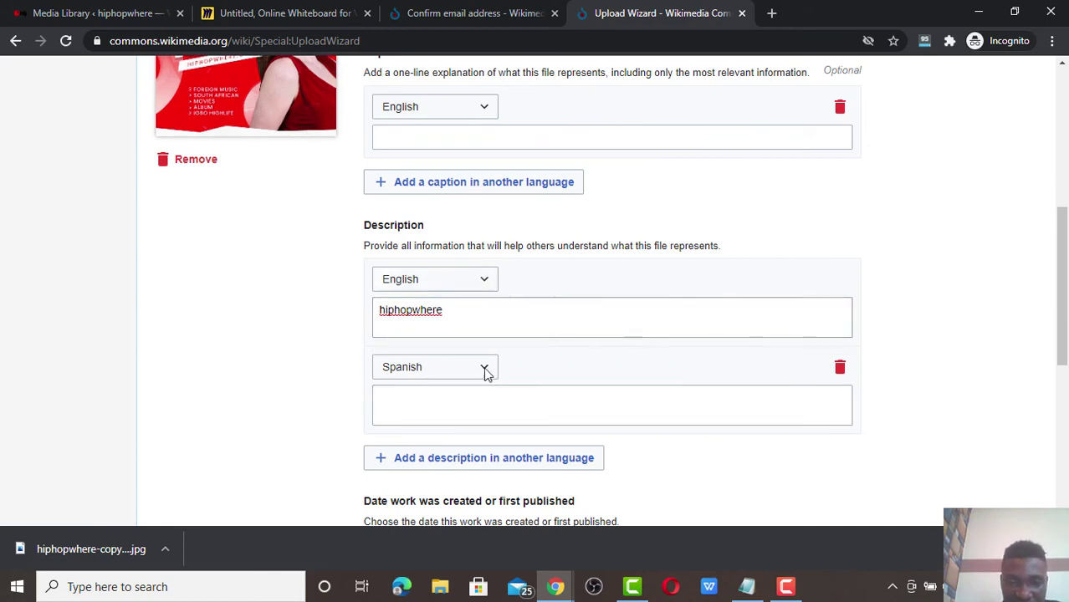
# Publish the file without adding any categories, accepting the prompt to continue anyway.
pyautogui.click(1065, 382)
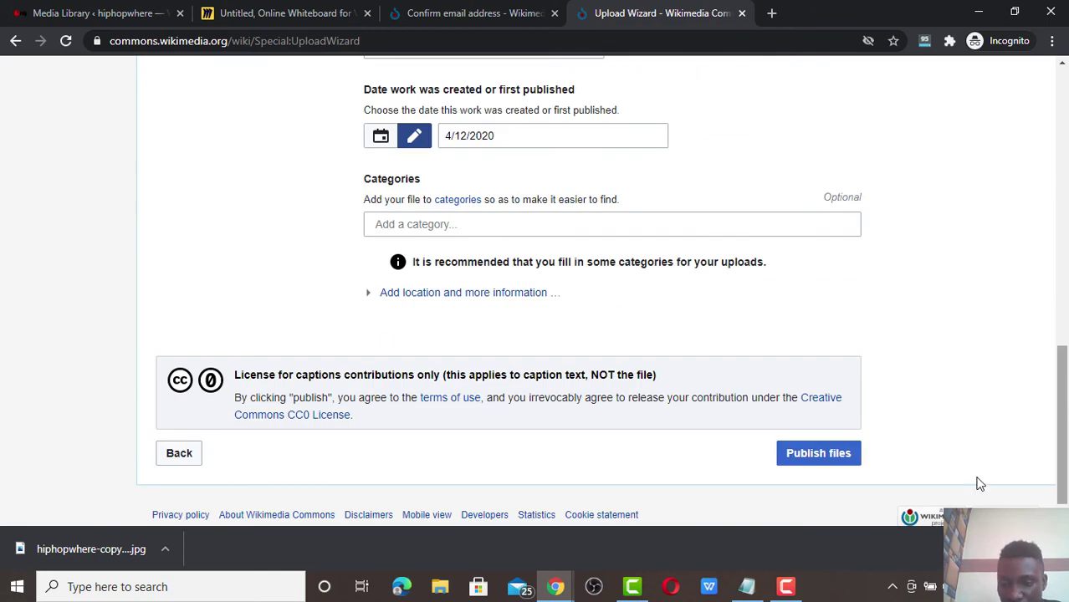
pyautogui.click(843, 454)
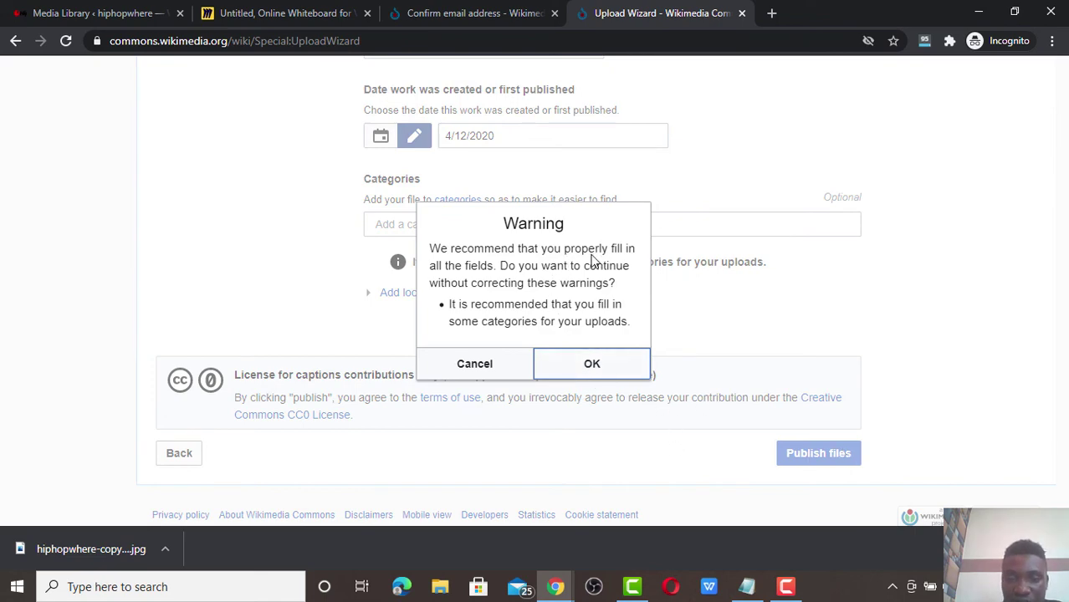
pyautogui.click(587, 365)
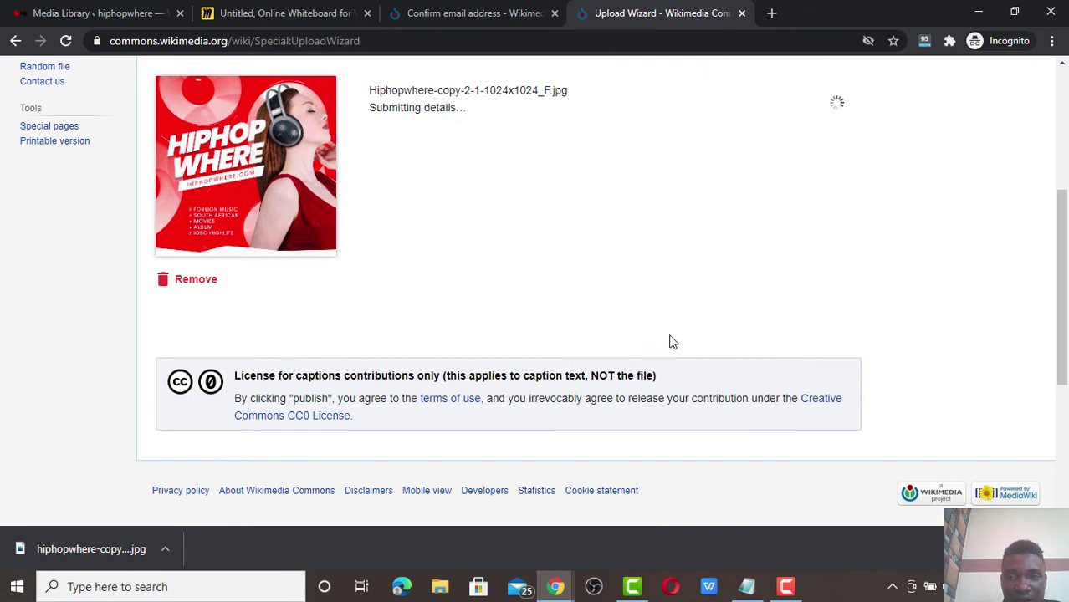
pyautogui.scroll(1, 1065, 289)
pyautogui.scroll(1, 1066, 288)
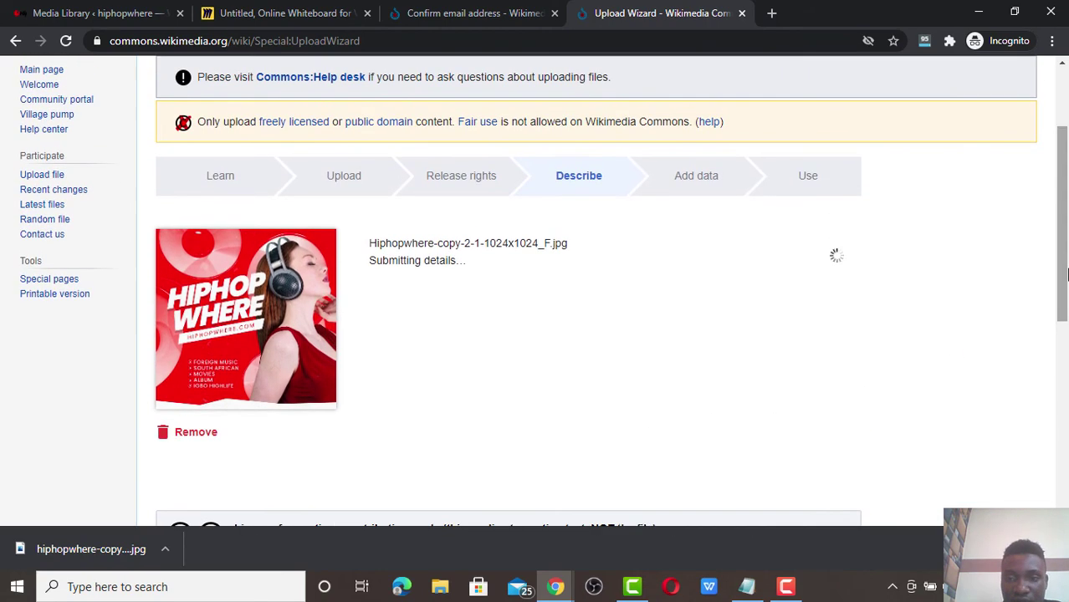
# Look over the Add data stage and skip it without adding any depicted items or statements.
pyautogui.moveTo(1066, 288); pyautogui.dragTo(1065, 493)
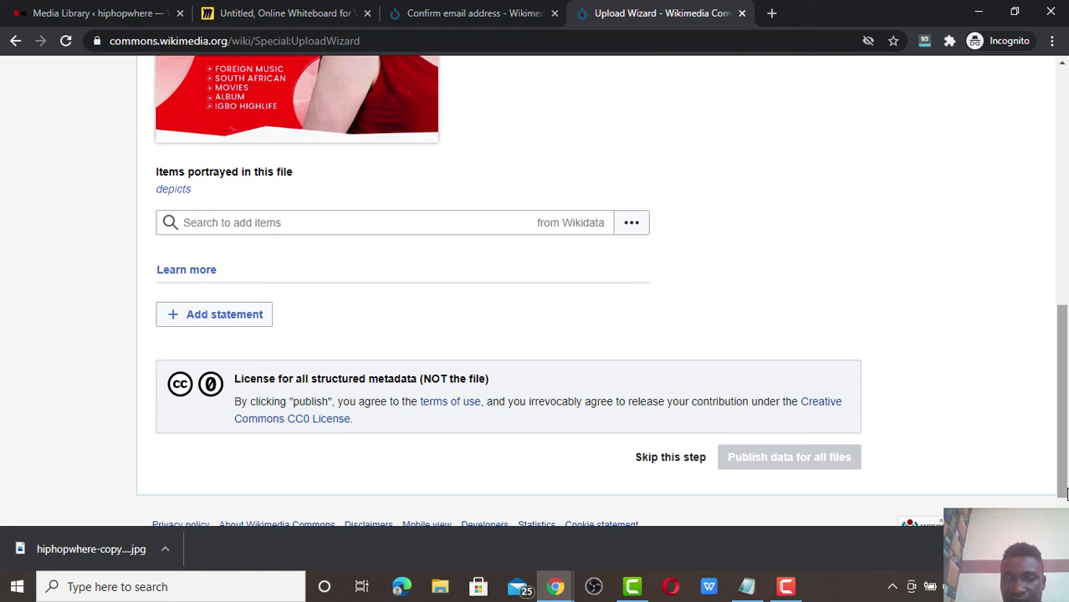
pyautogui.scroll(5, 970, 464)
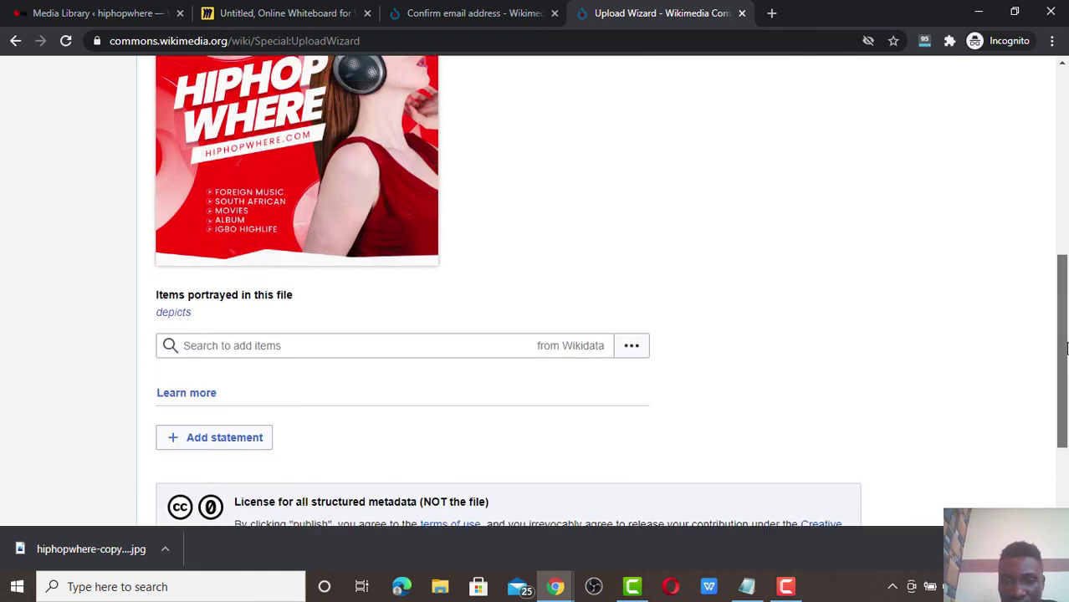
pyautogui.moveTo(1062, 287); pyautogui.dragTo(1036, 465)
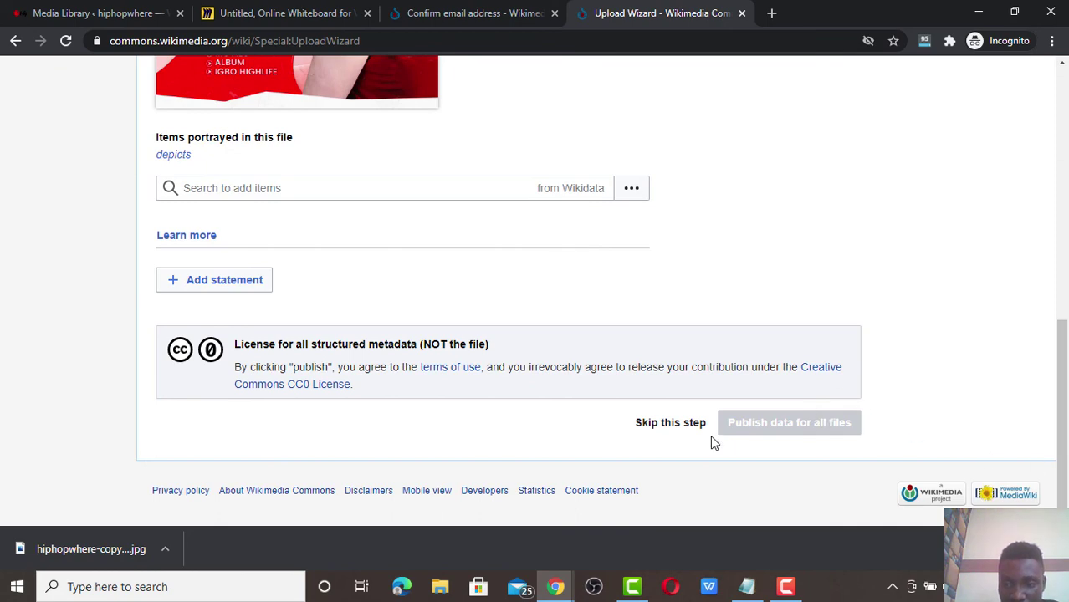
pyautogui.click(661, 427)
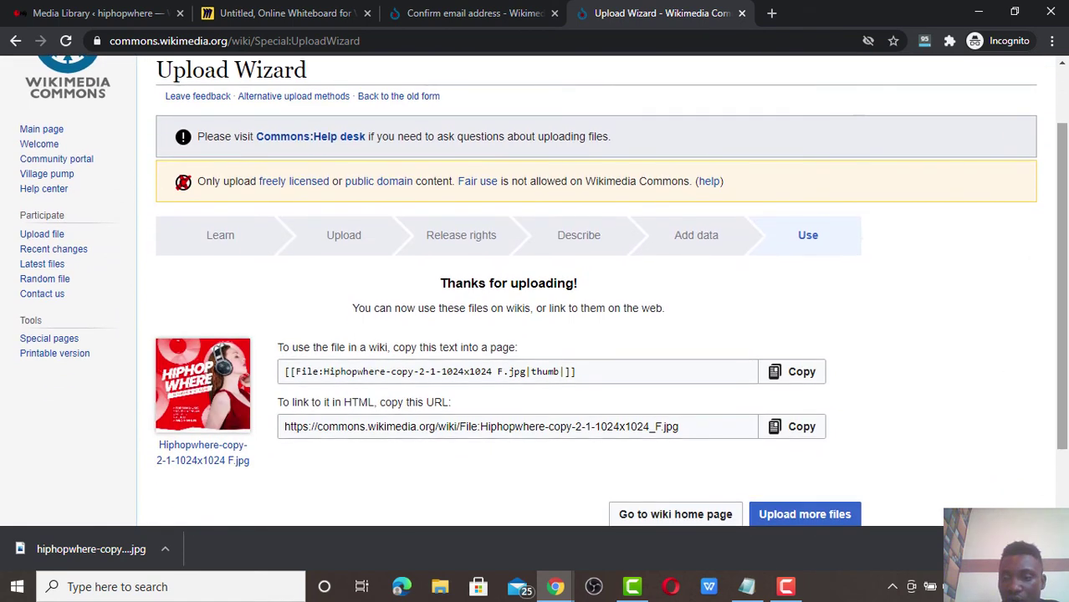
# Copy the URL for linking to the uploaded file in HTML from the Use stage.
pyautogui.moveTo(1067, 338); pyautogui.dragTo(1068, 385)
pyautogui.click(306, 371)
pyautogui.click(799, 368)
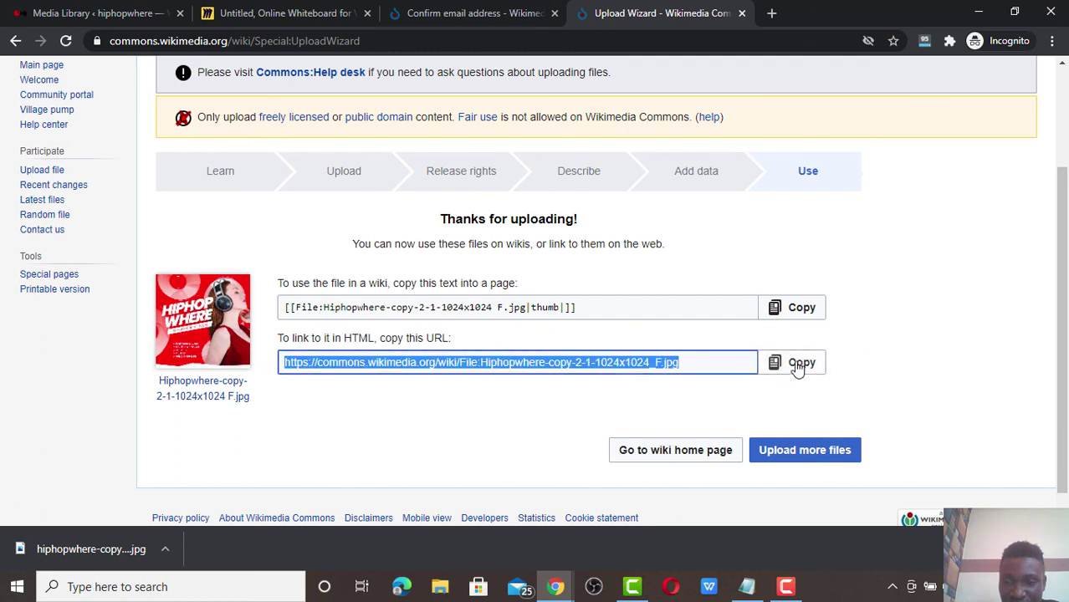